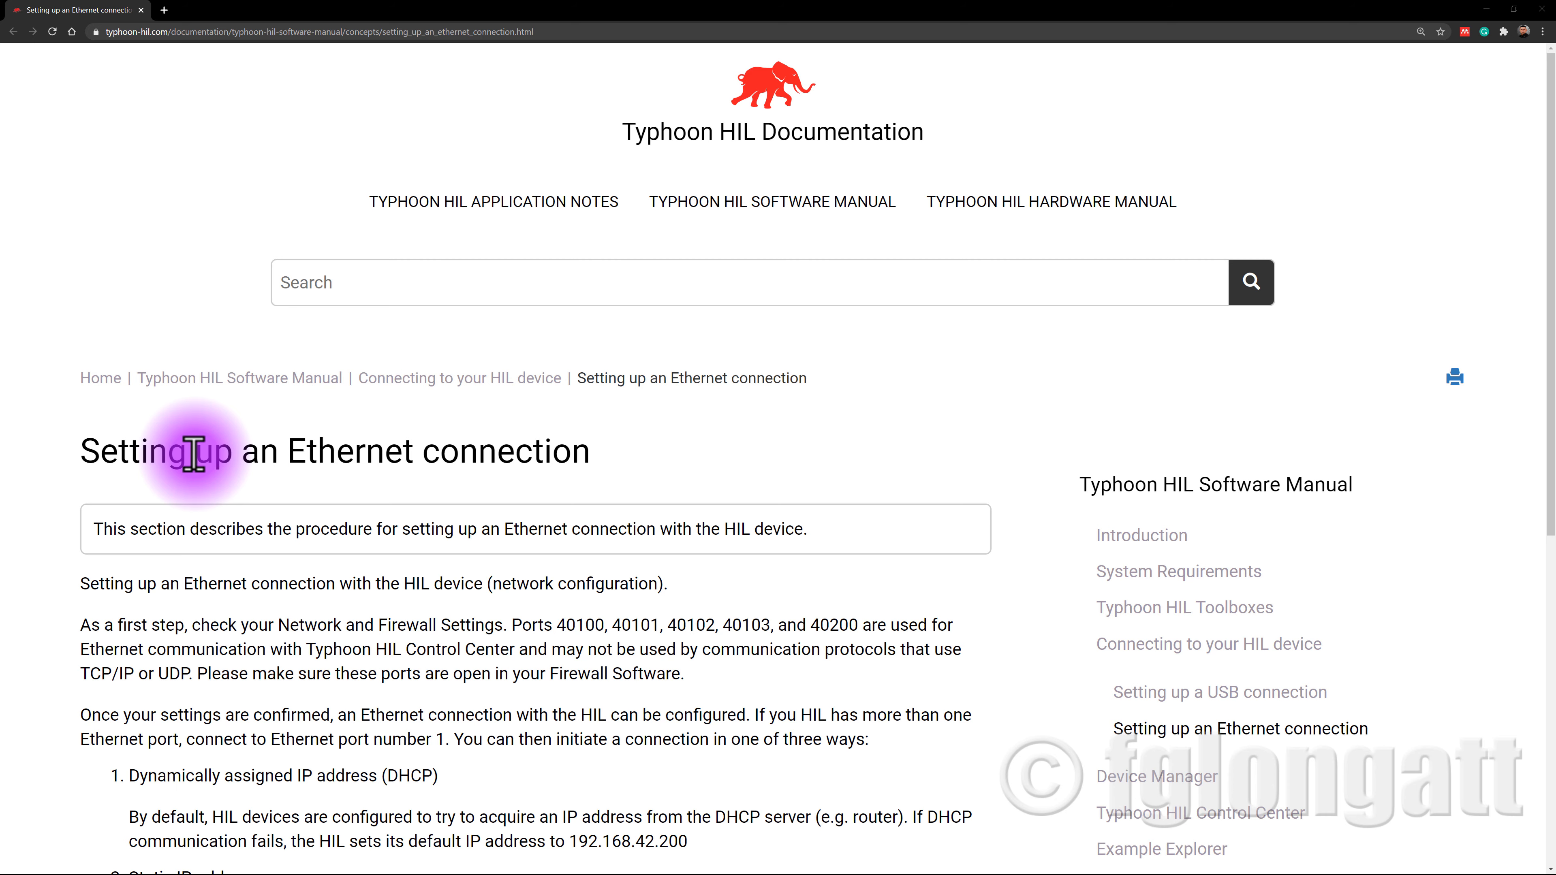
- Read the Ethernet connection documentation, covering firewall ports, DHCP, static IP and direct connection, and highlight the HIL's default IP address line
scroll(297, 521, down, 2)
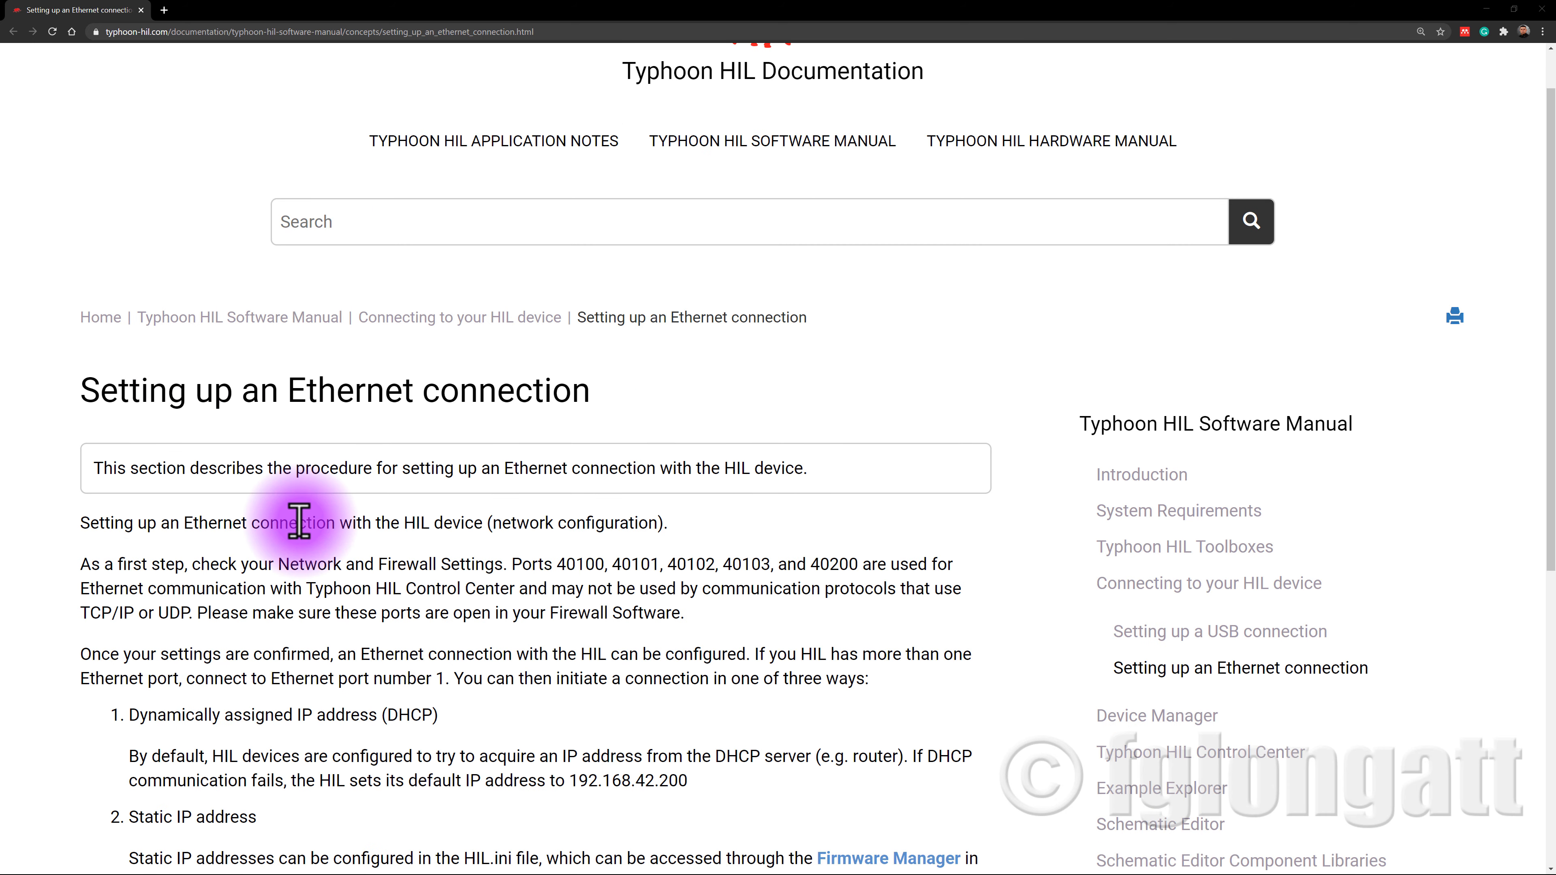
scroll(299, 521, down, 2)
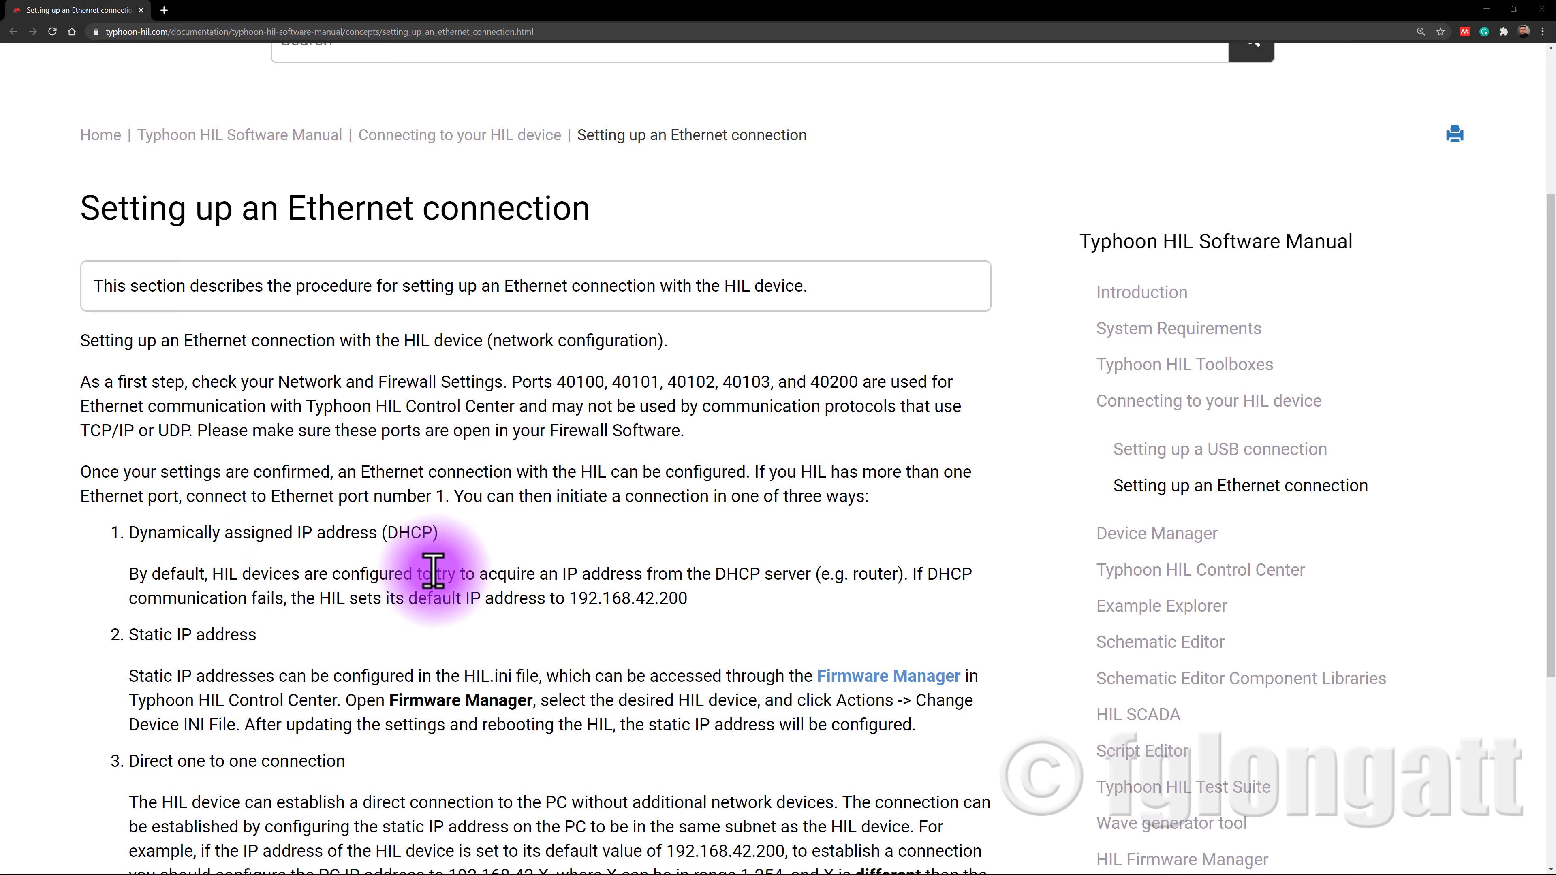
drag(473, 601, 292, 593)
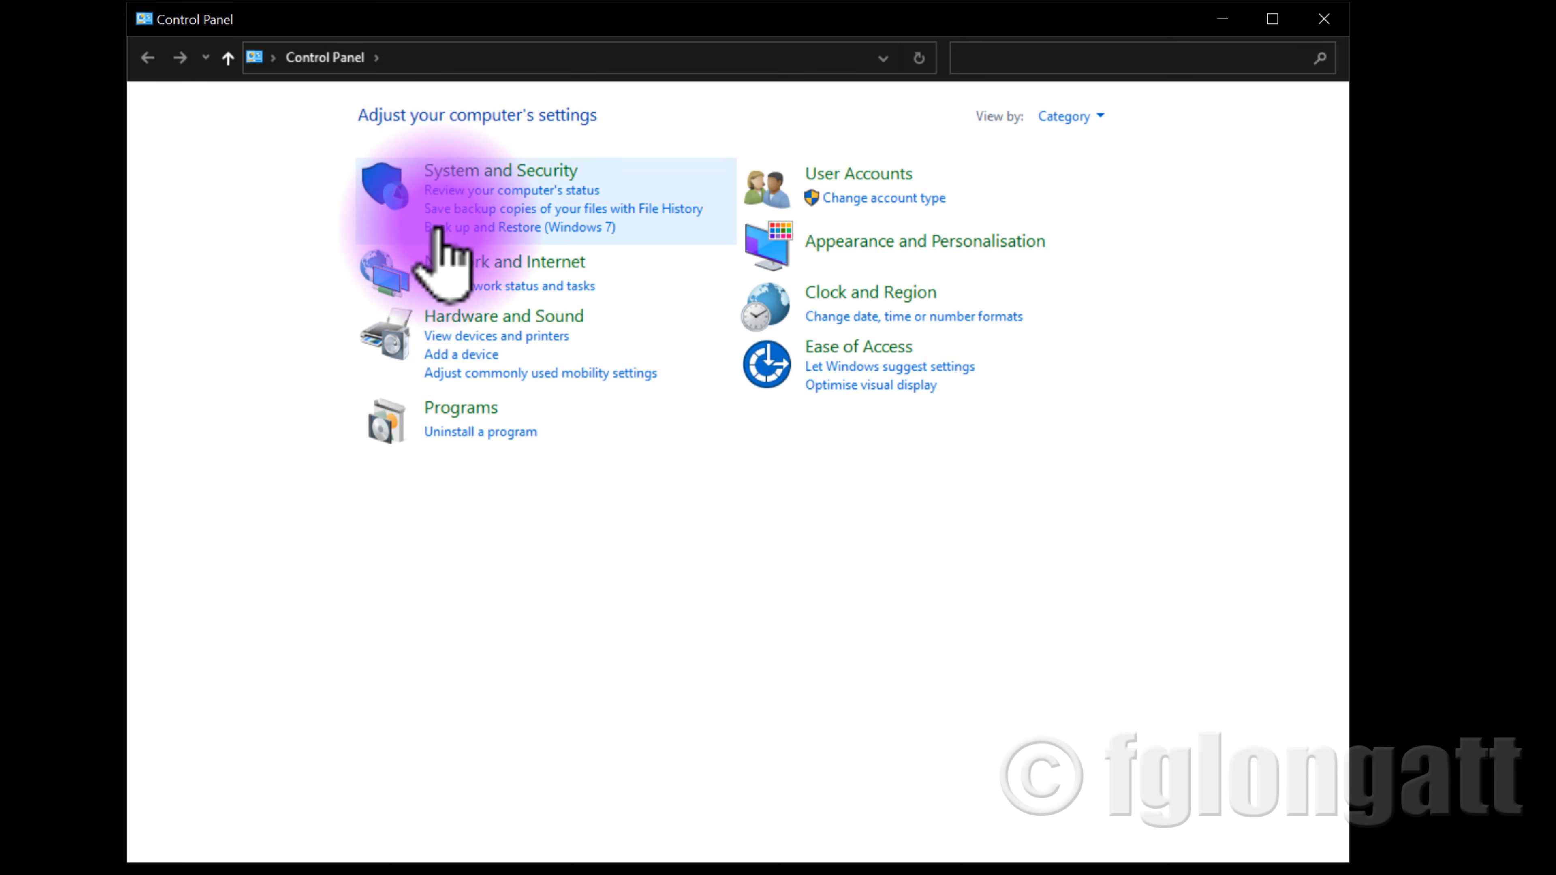
- Open the Ethernet 2 adapter's status from Control Panel's network adapter settings and move the status window clear of the others
click(476, 264)
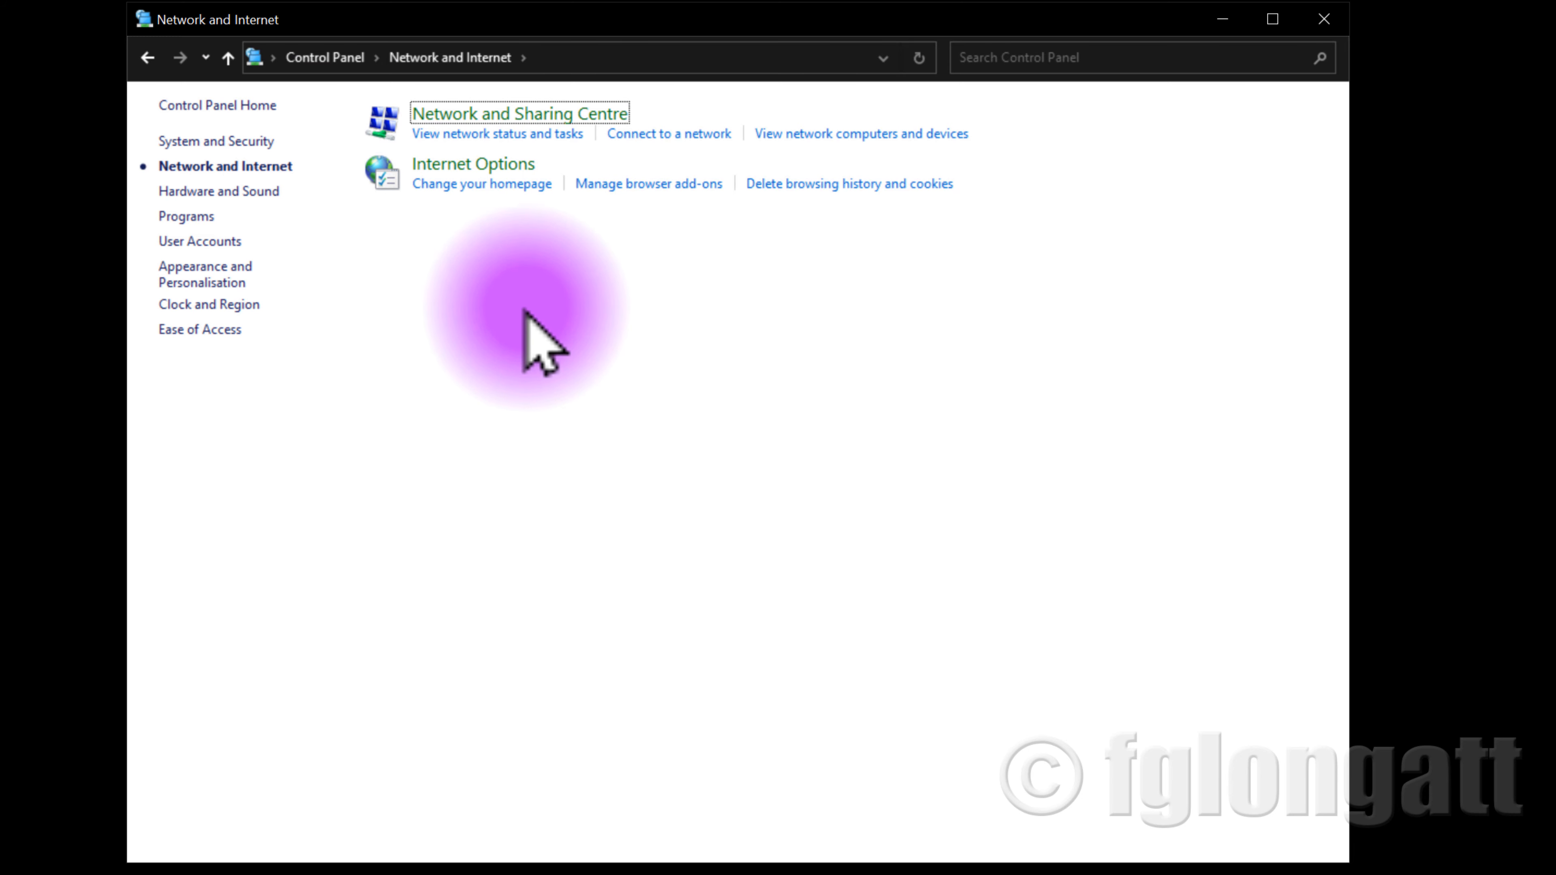
click(566, 117)
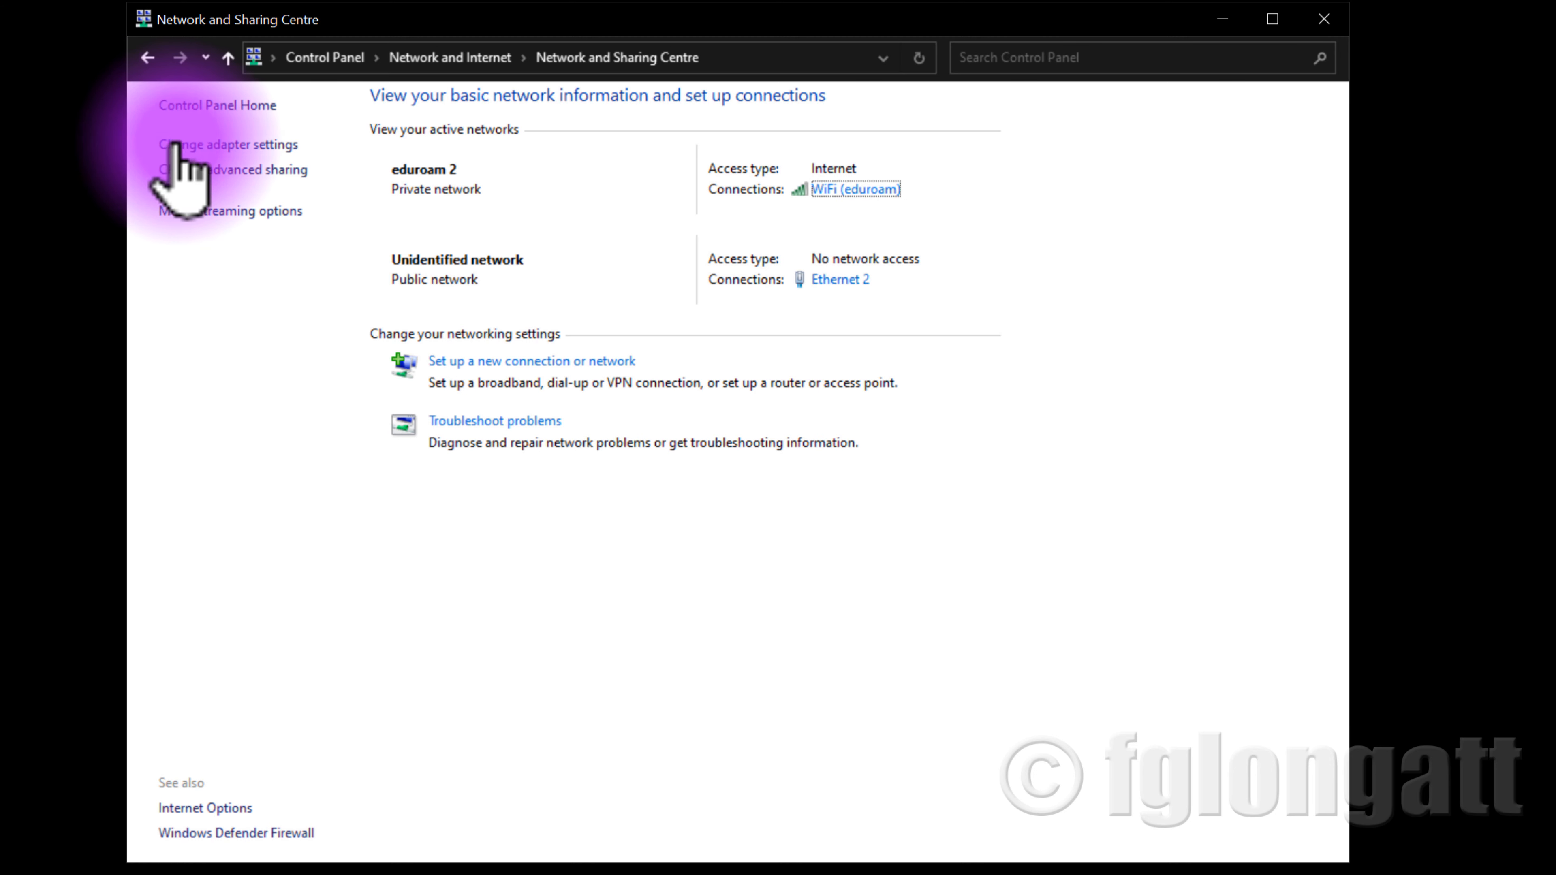
click(279, 147)
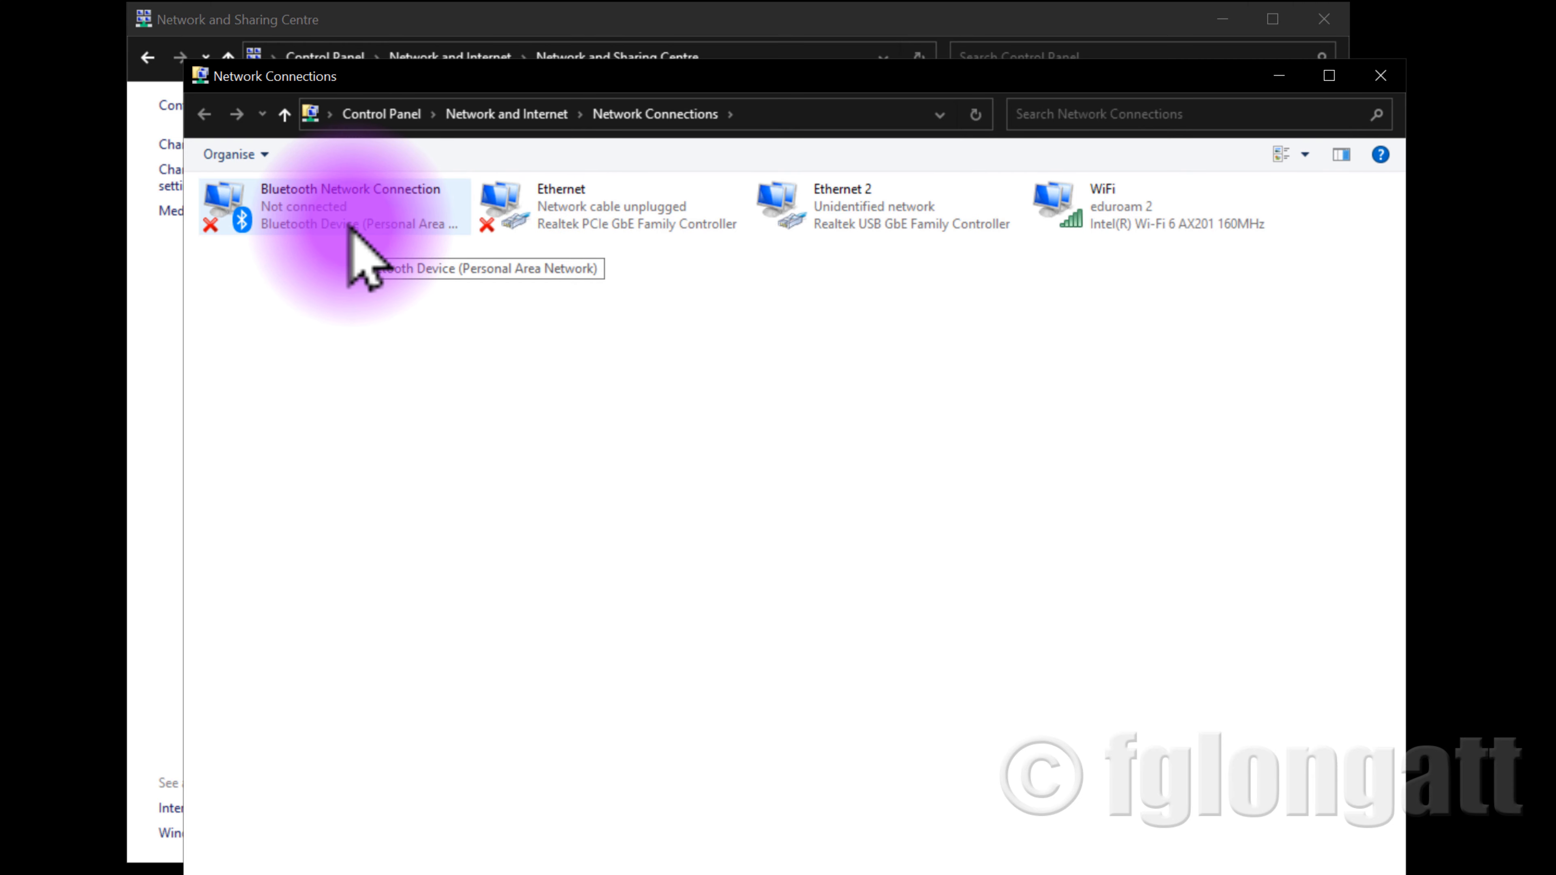
click(824, 230)
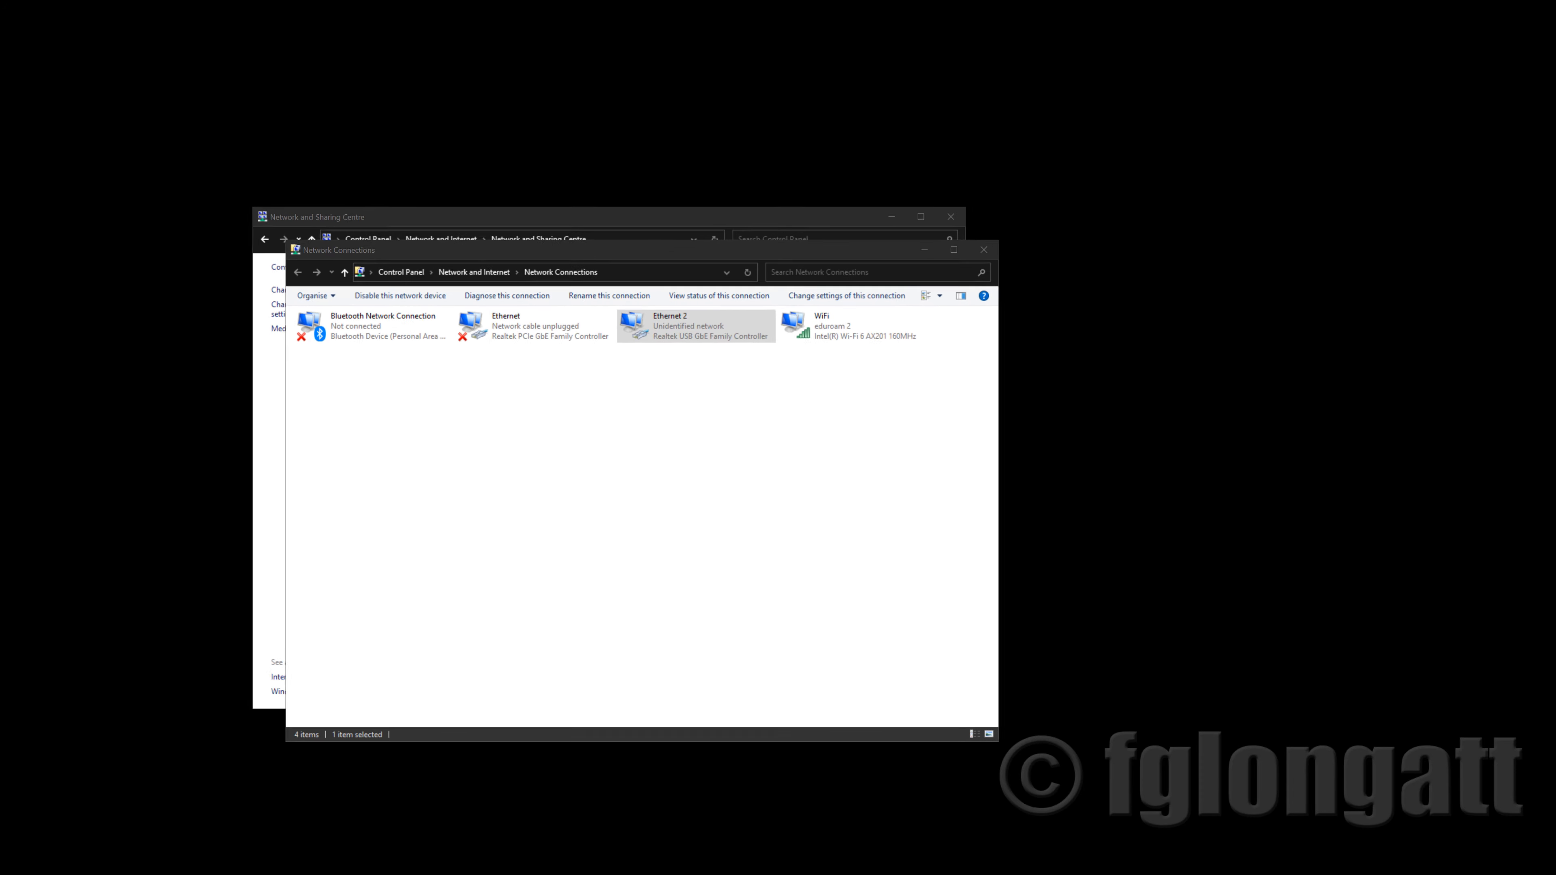
drag(724, 3, 1186, 166)
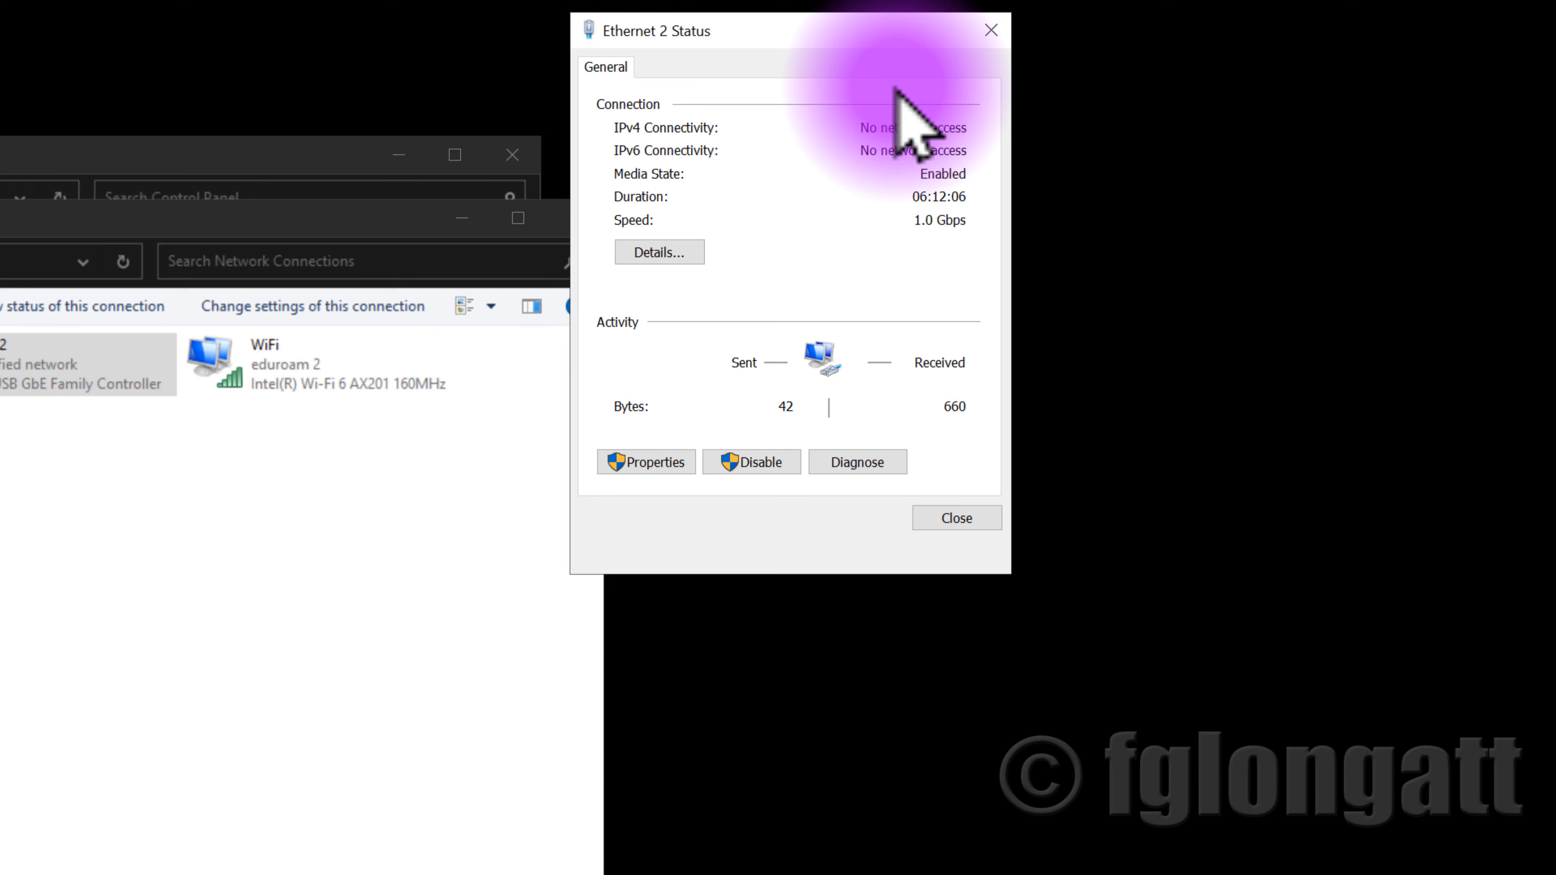
- Open the Internet Protocol Version 4 (TCP/IPv4) properties of the Ethernet 2 adapter
click(664, 470)
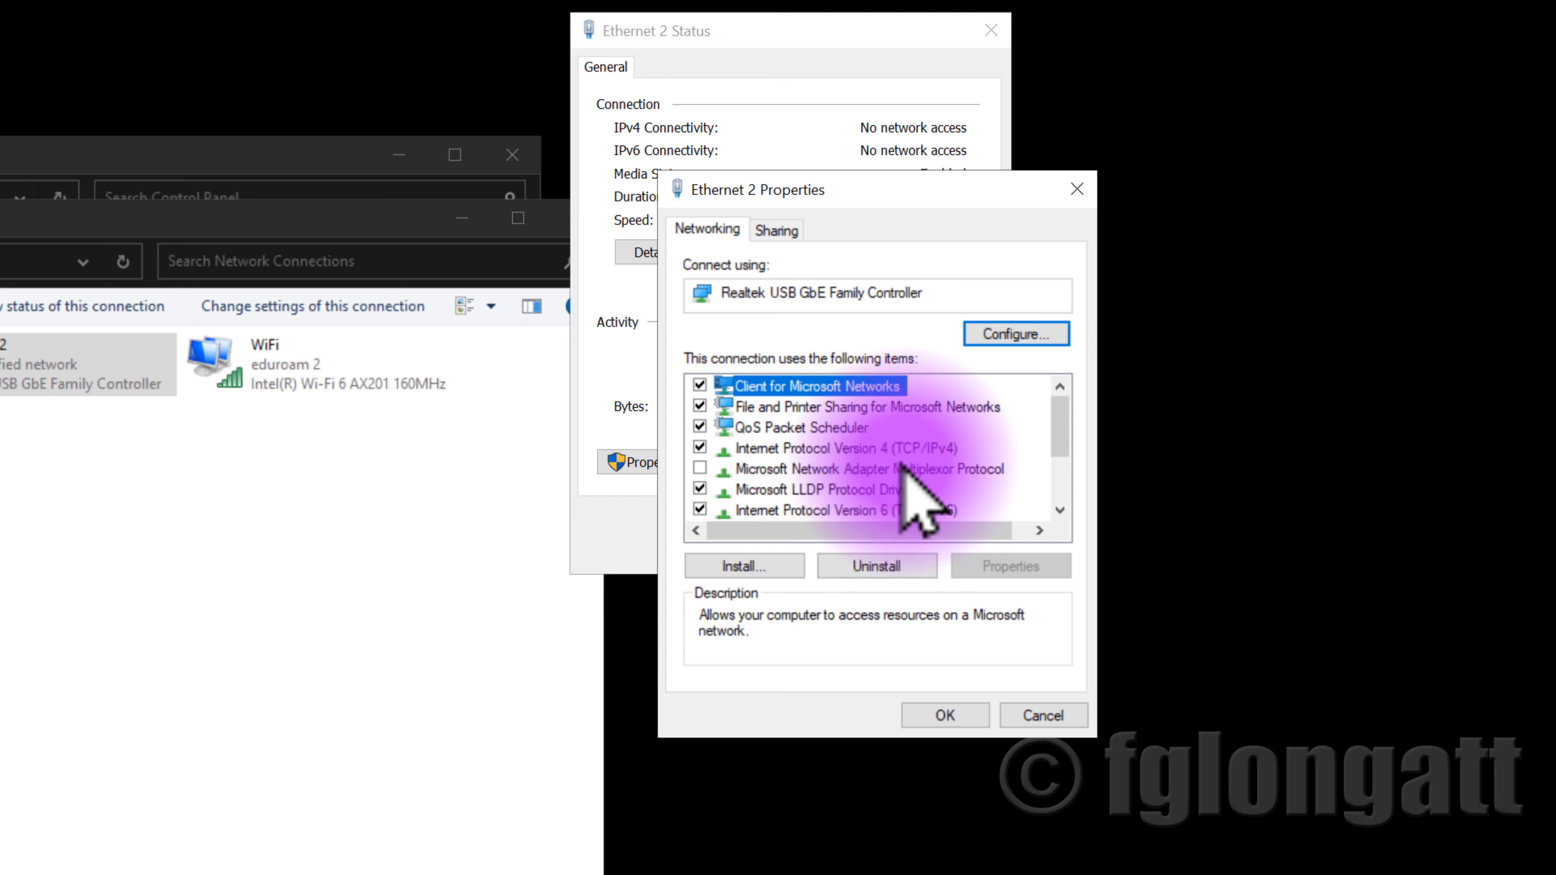
click(905, 449)
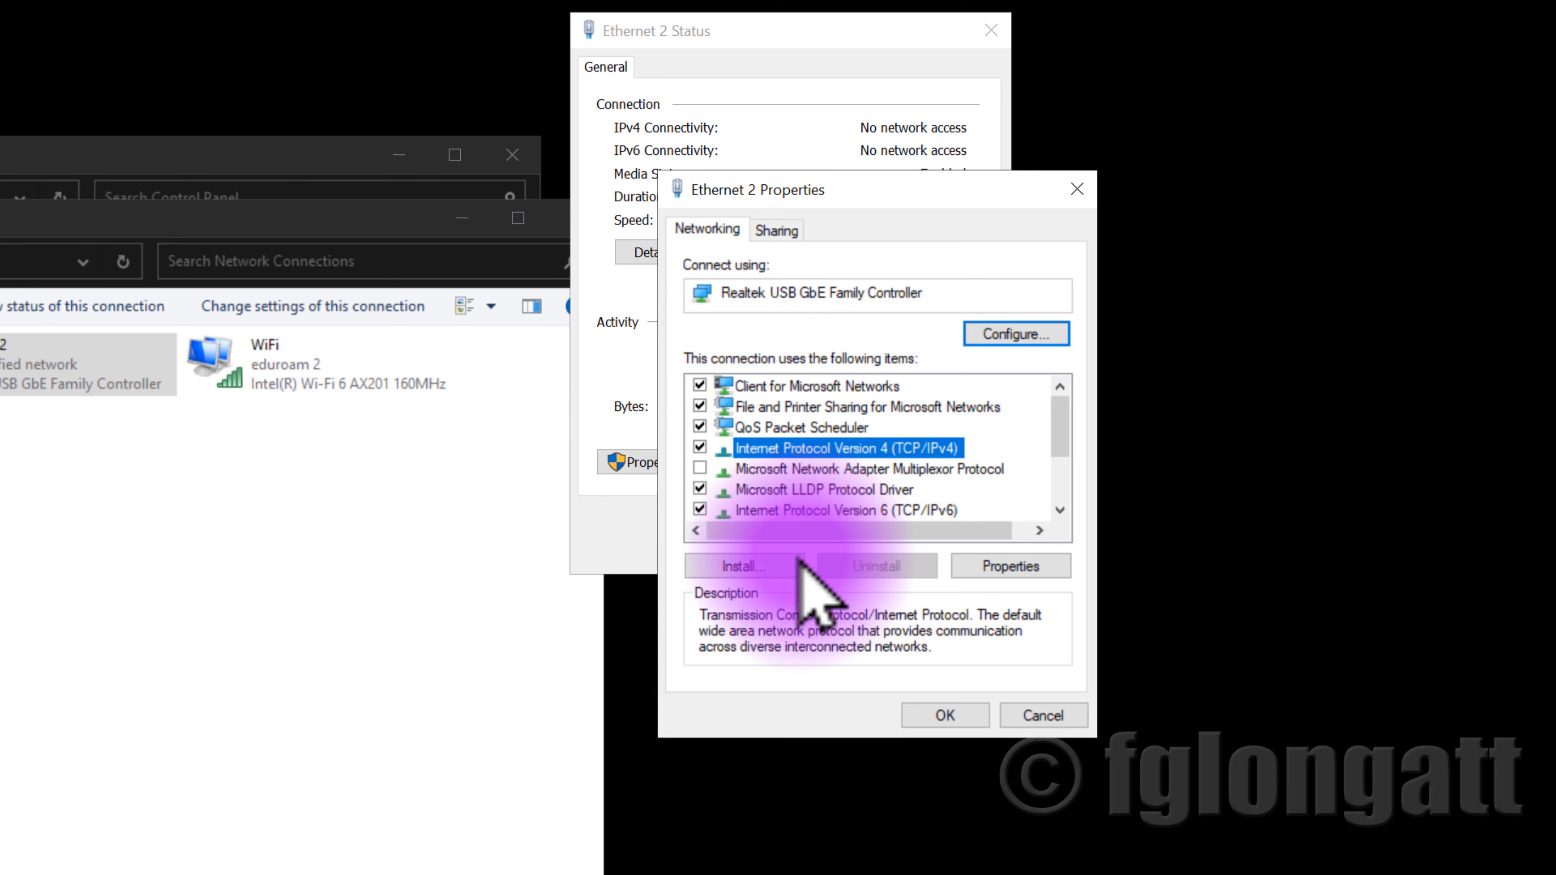
click(1016, 573)
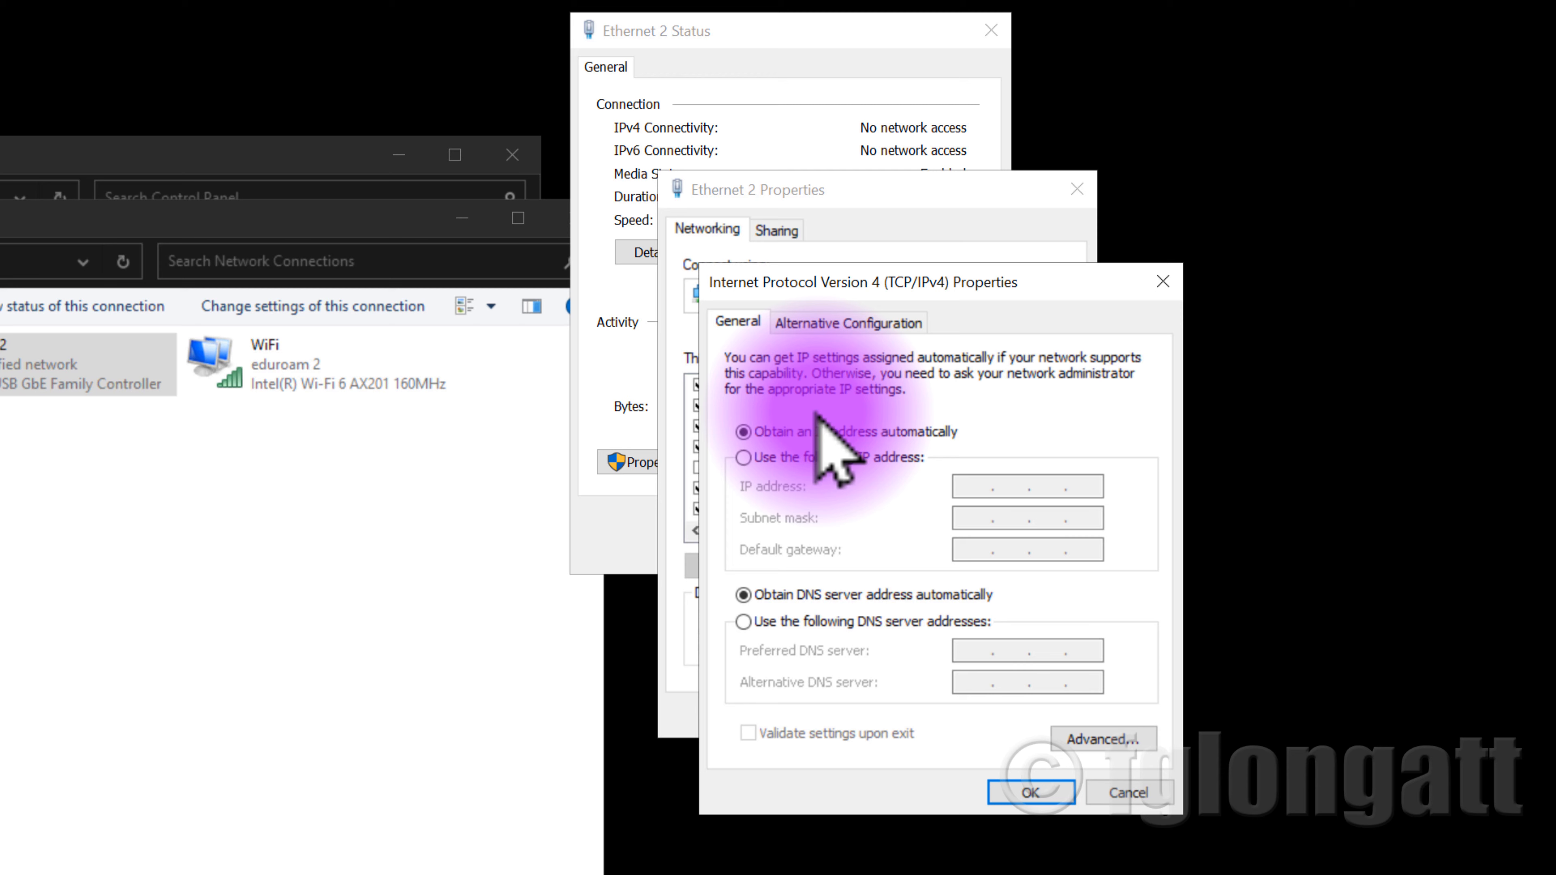
- Assign the static IP address 192.168.42.5 with subnet mask 255.255.255.0 to the adapter and accept the IPv4 settings
click(743, 459)
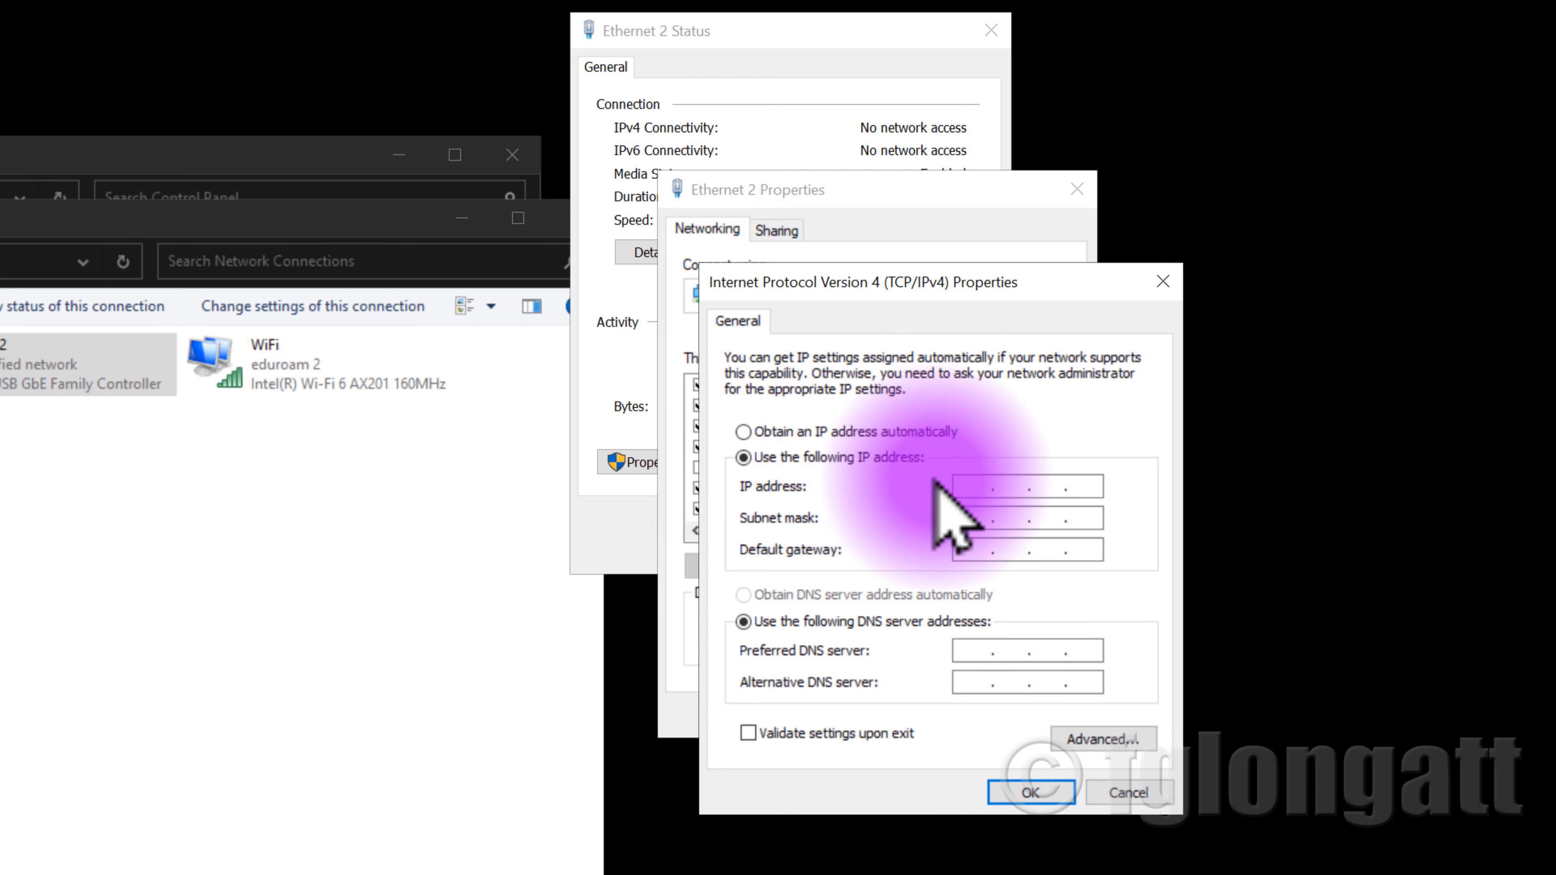
click(967, 485)
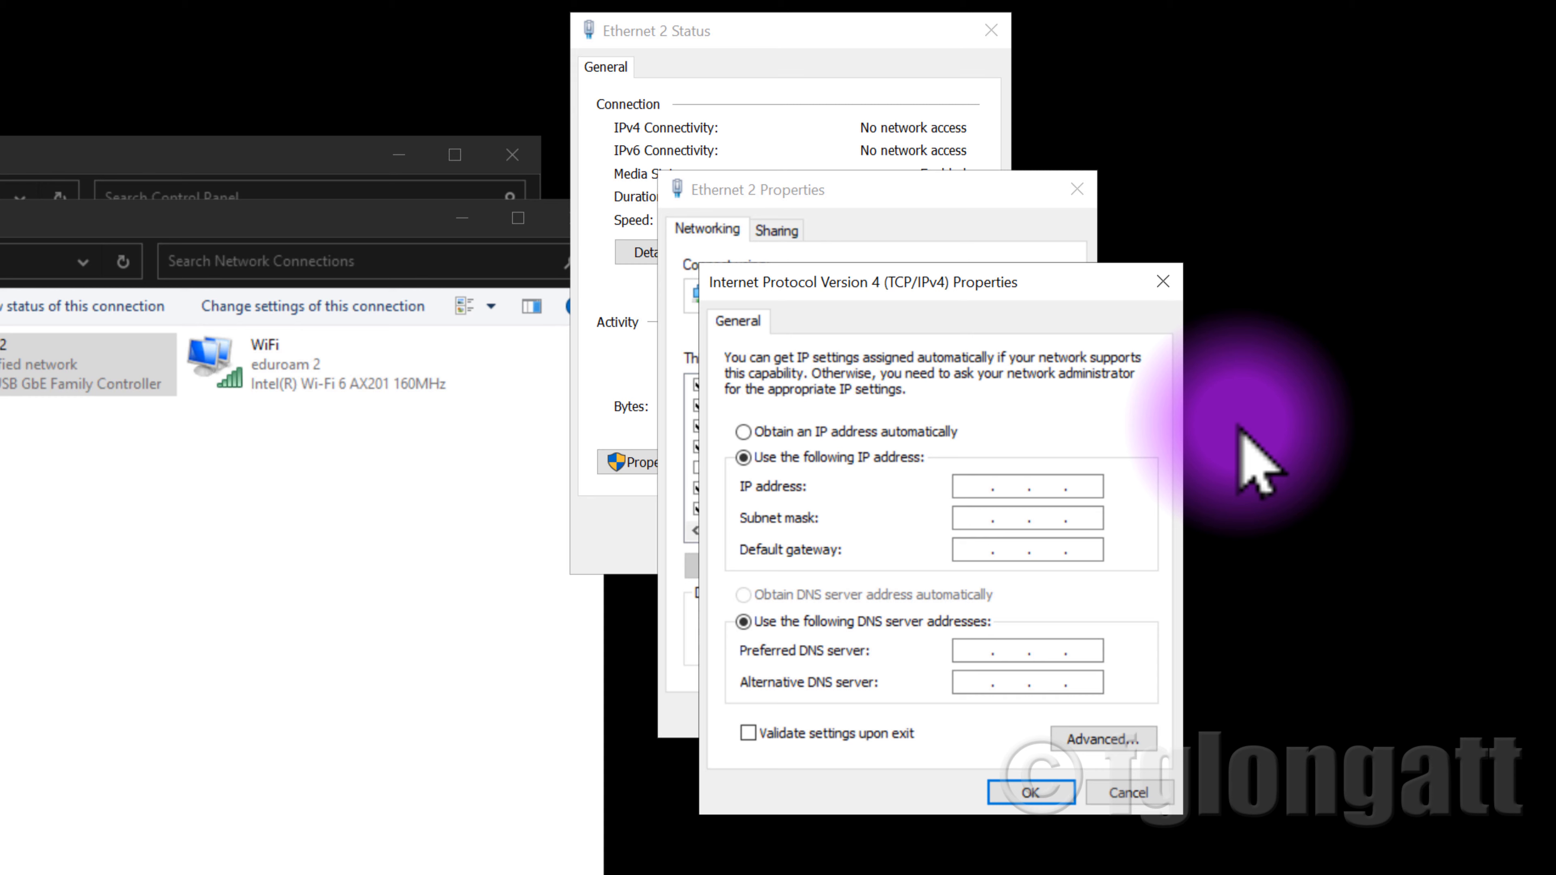
text(192.168.42.5)
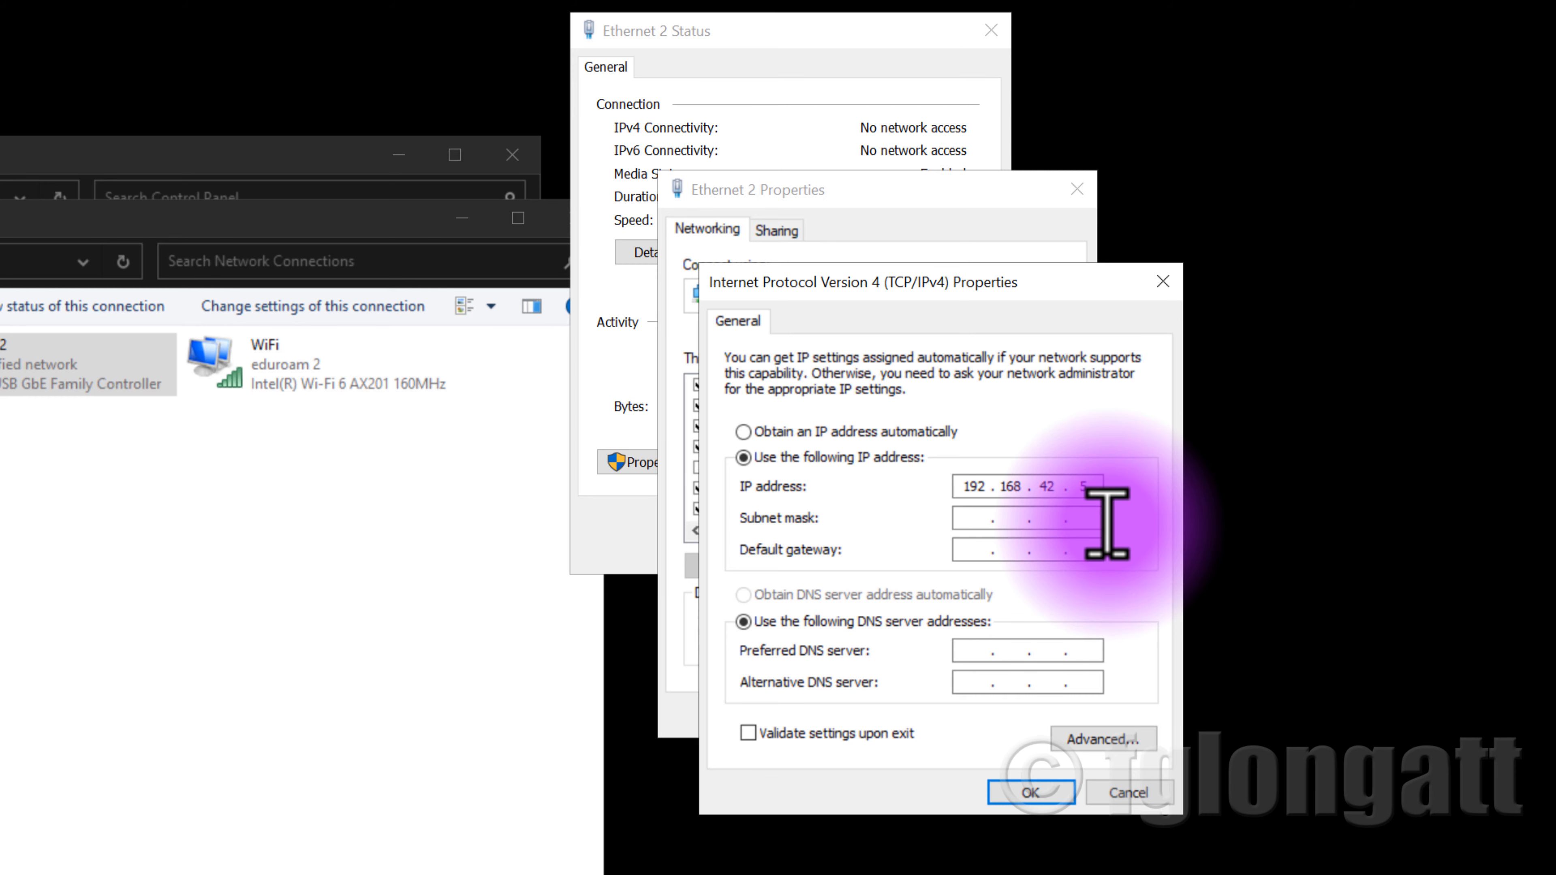
click(1100, 519)
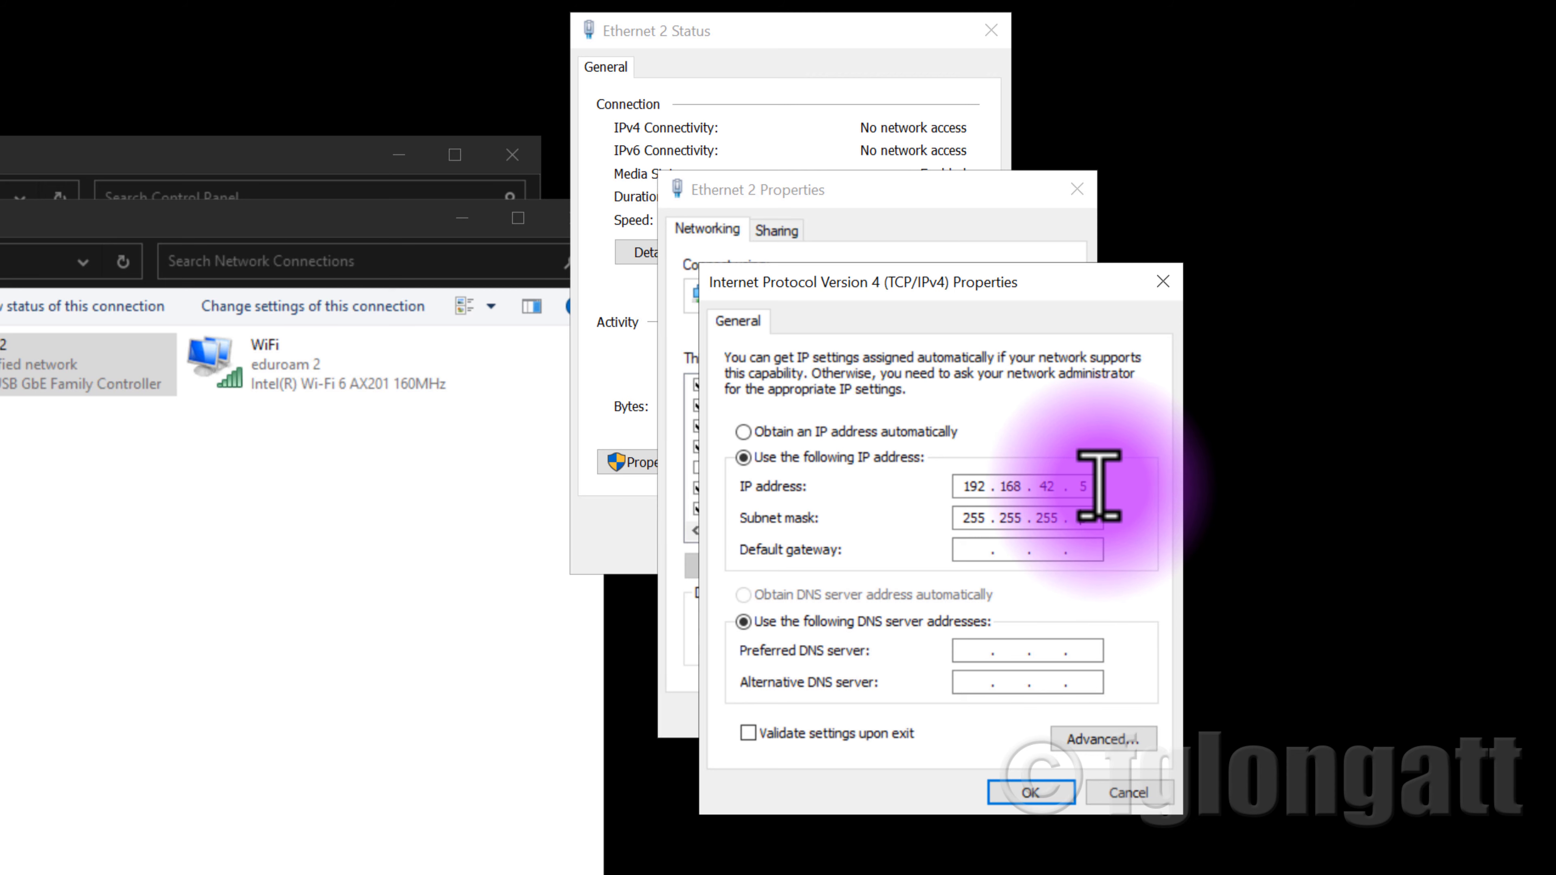
double_click(980, 488)
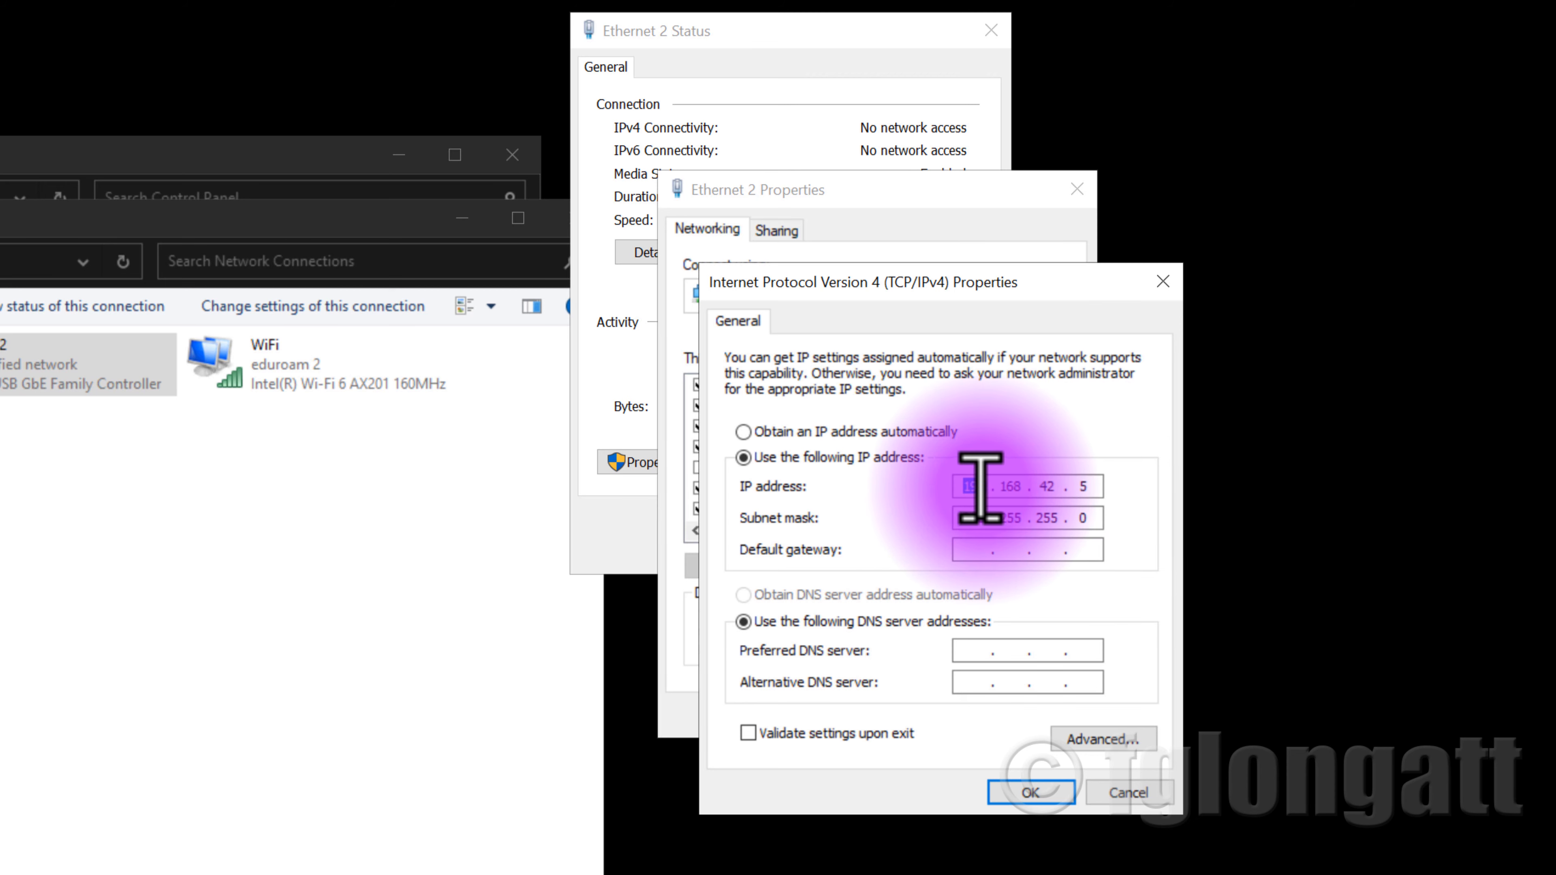
click(1008, 487)
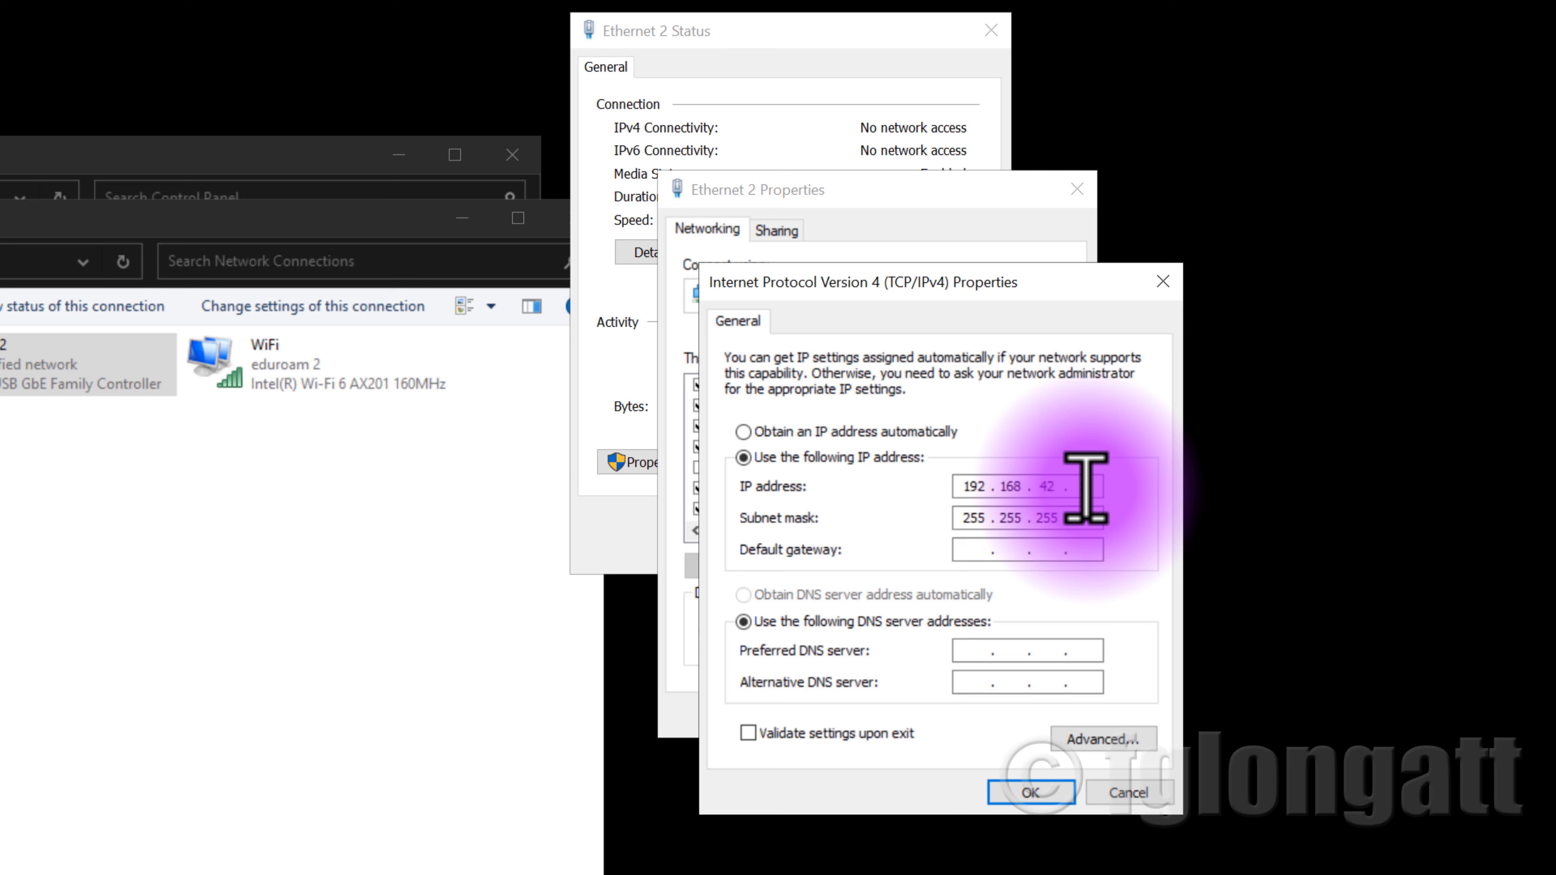
click(1031, 793)
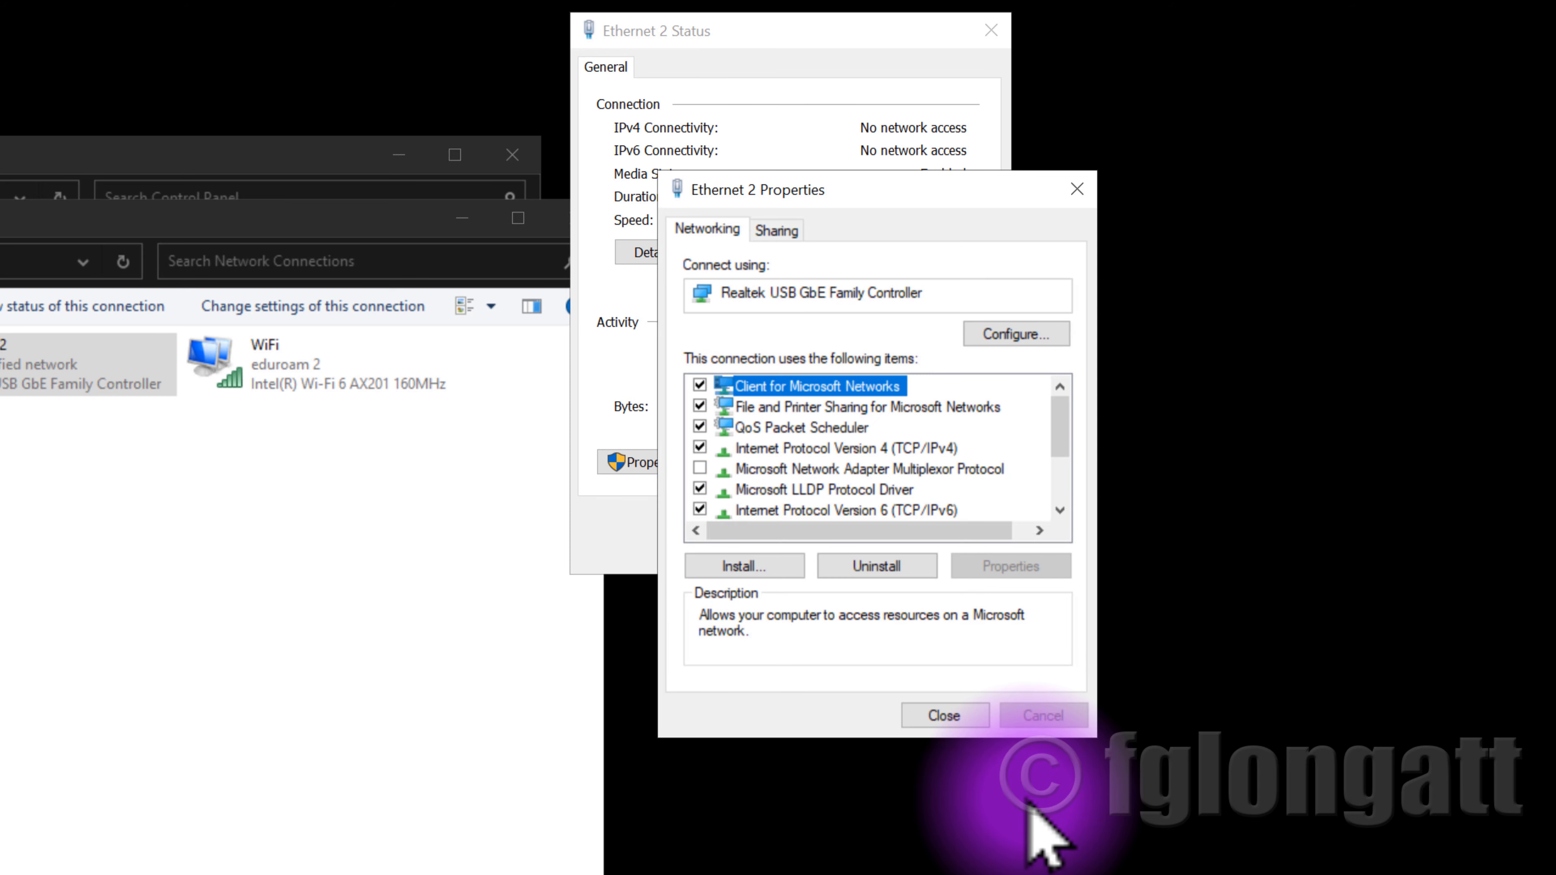
- Reopen the TCP/IPv4 properties to check the saved address, and close them together with the Ethernet 2 properties
double_click(915, 449)
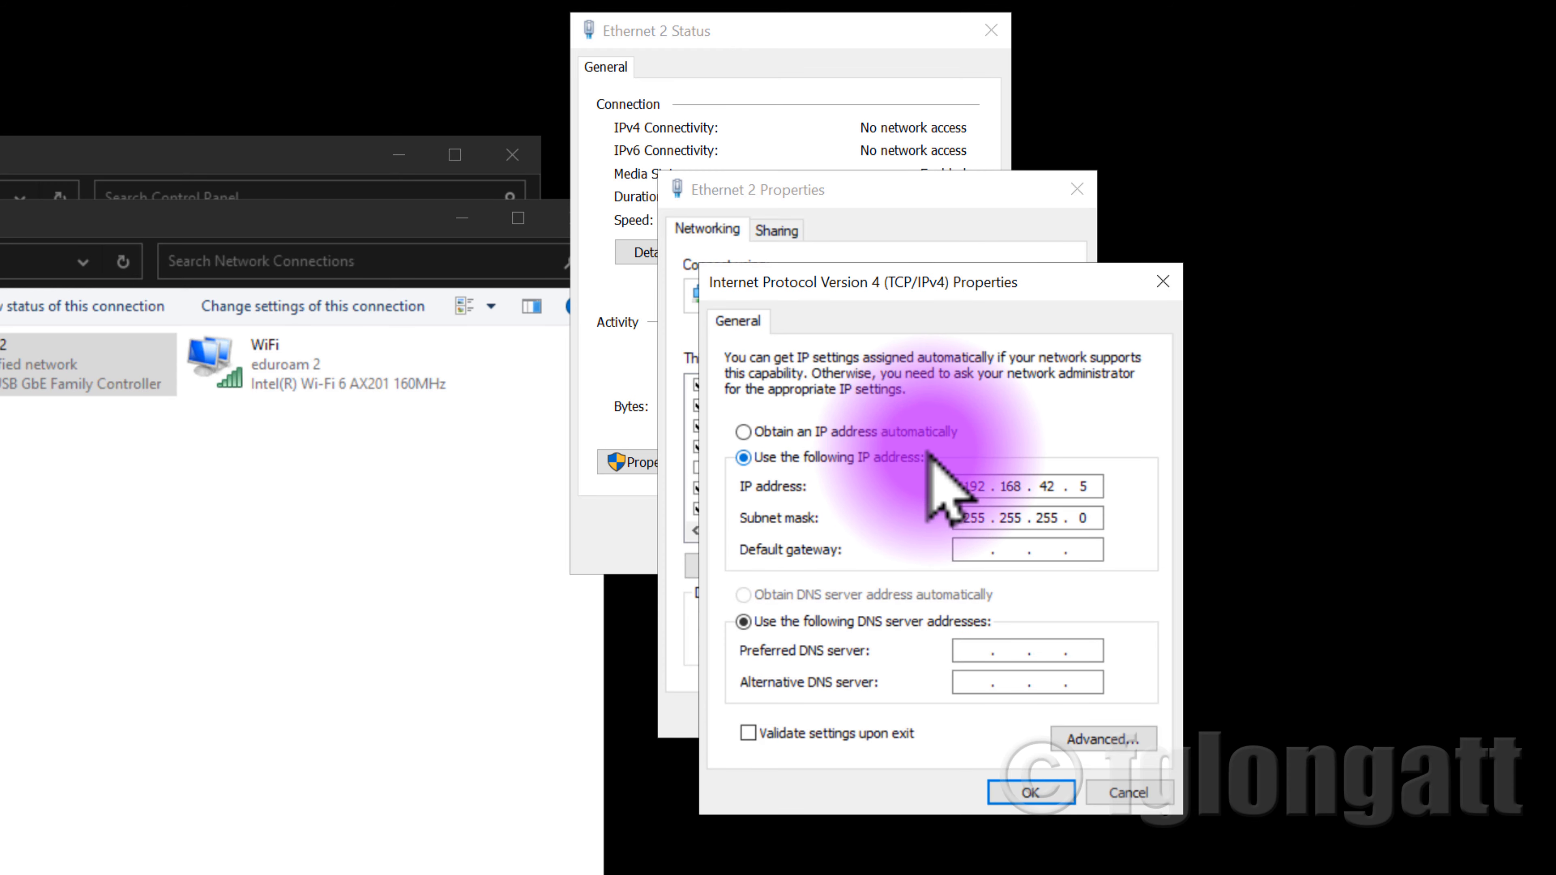
click(1163, 283)
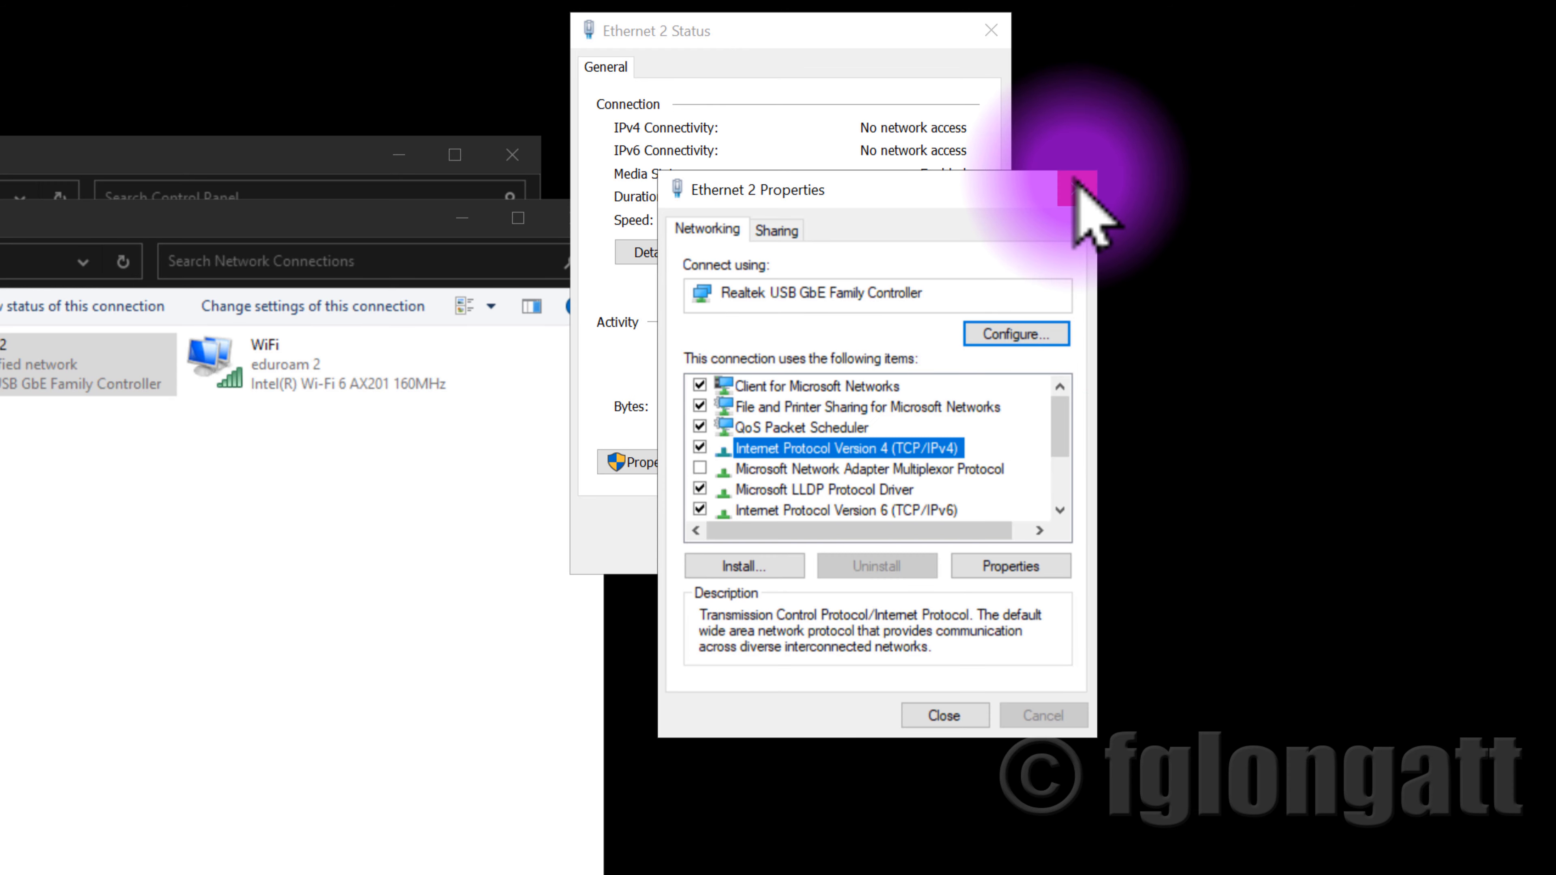
click(1076, 190)
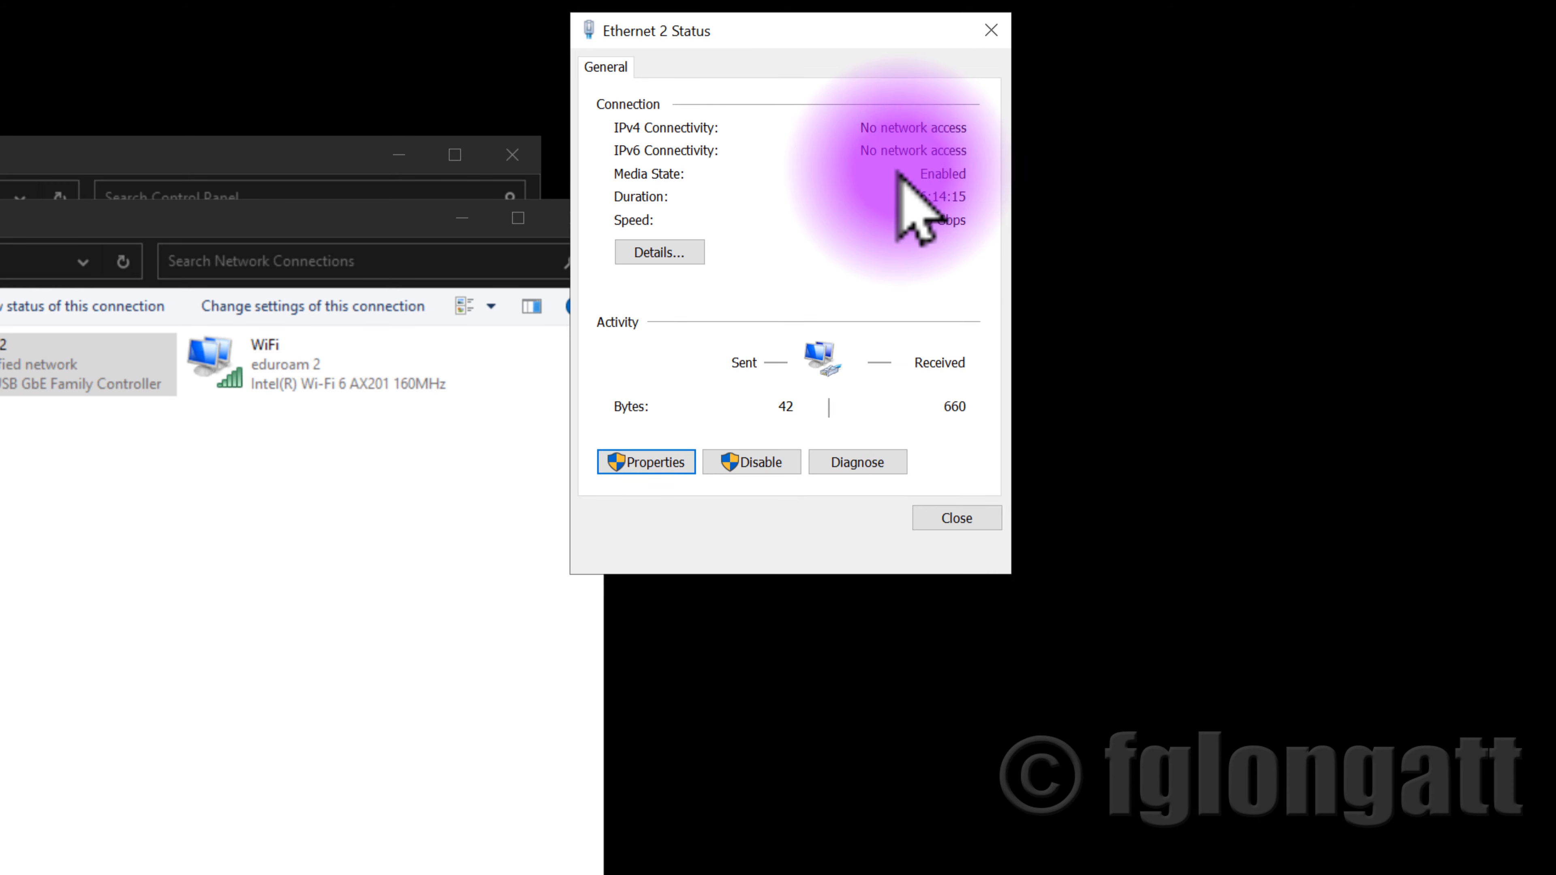
- Close the Ethernet 2 status, Network Connections and Network and Sharing Centre windows
click(991, 32)
click(576, 219)
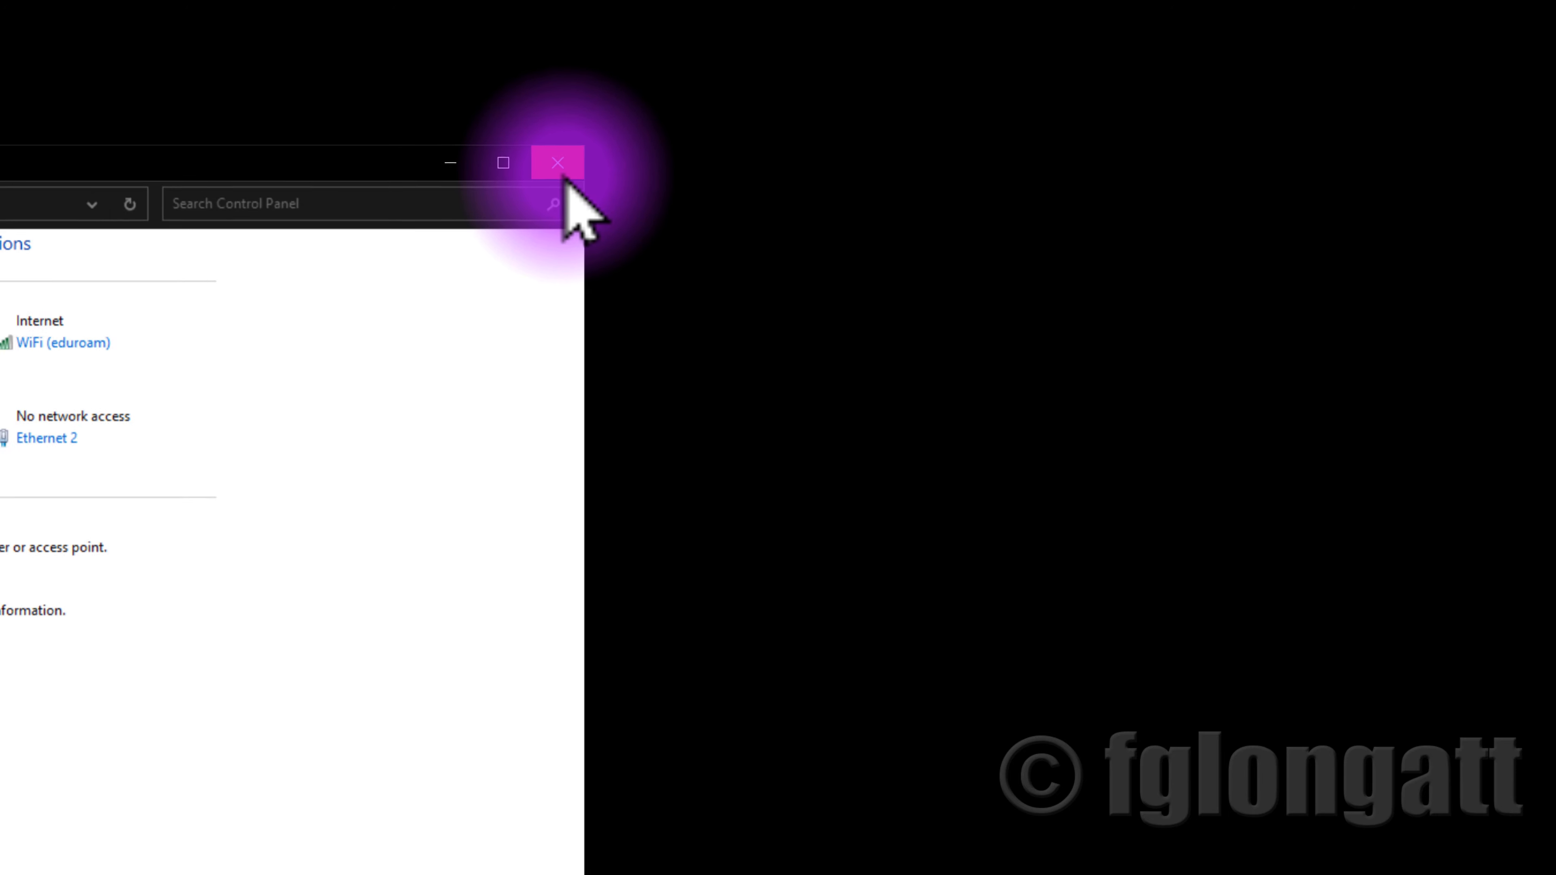
click(563, 176)
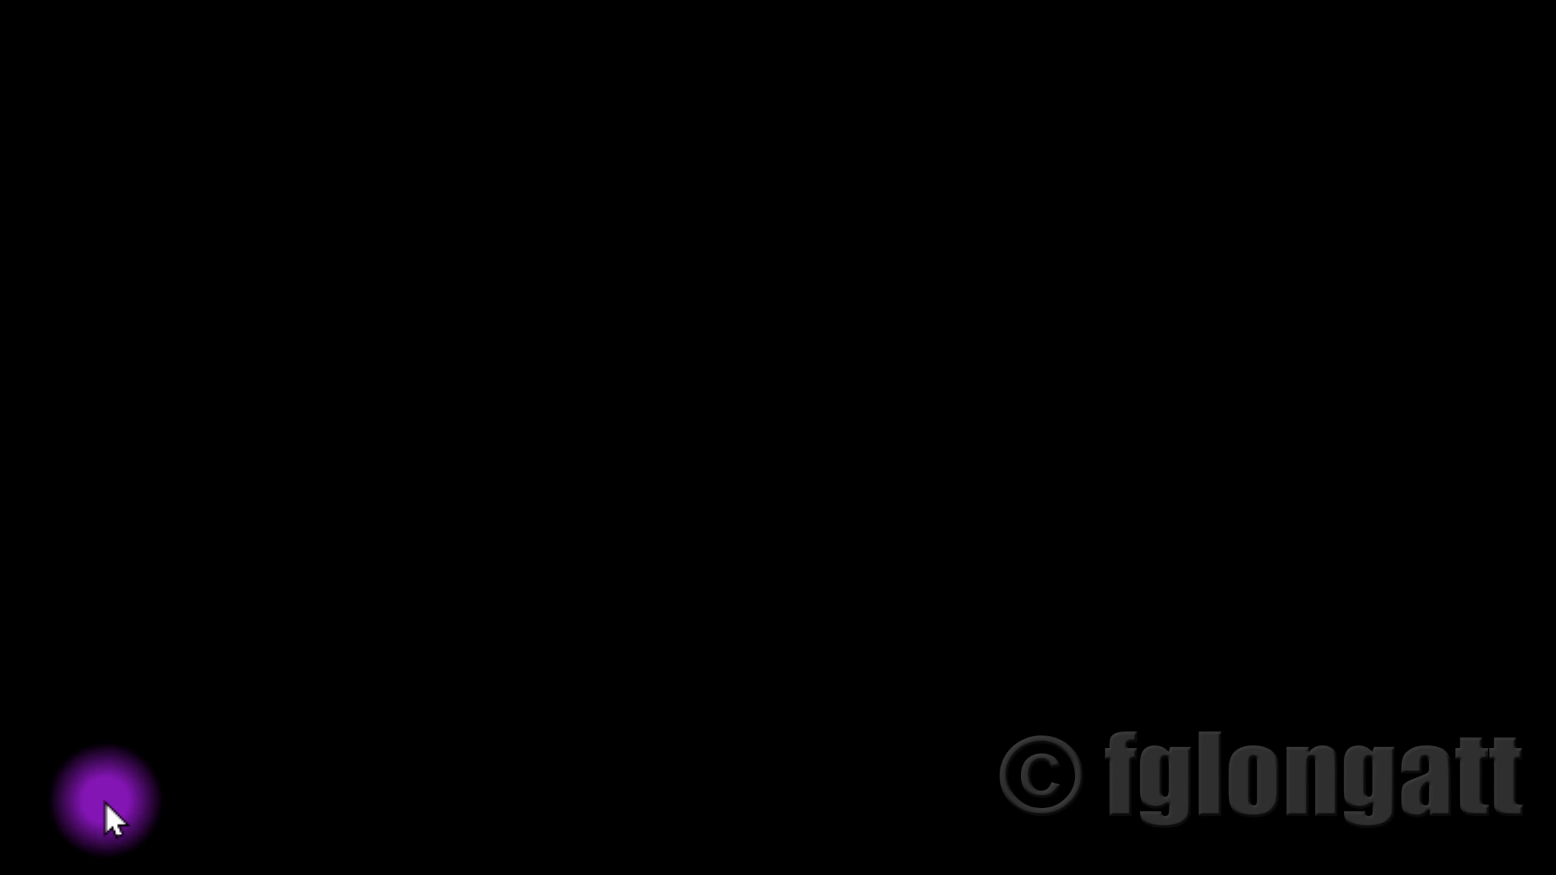
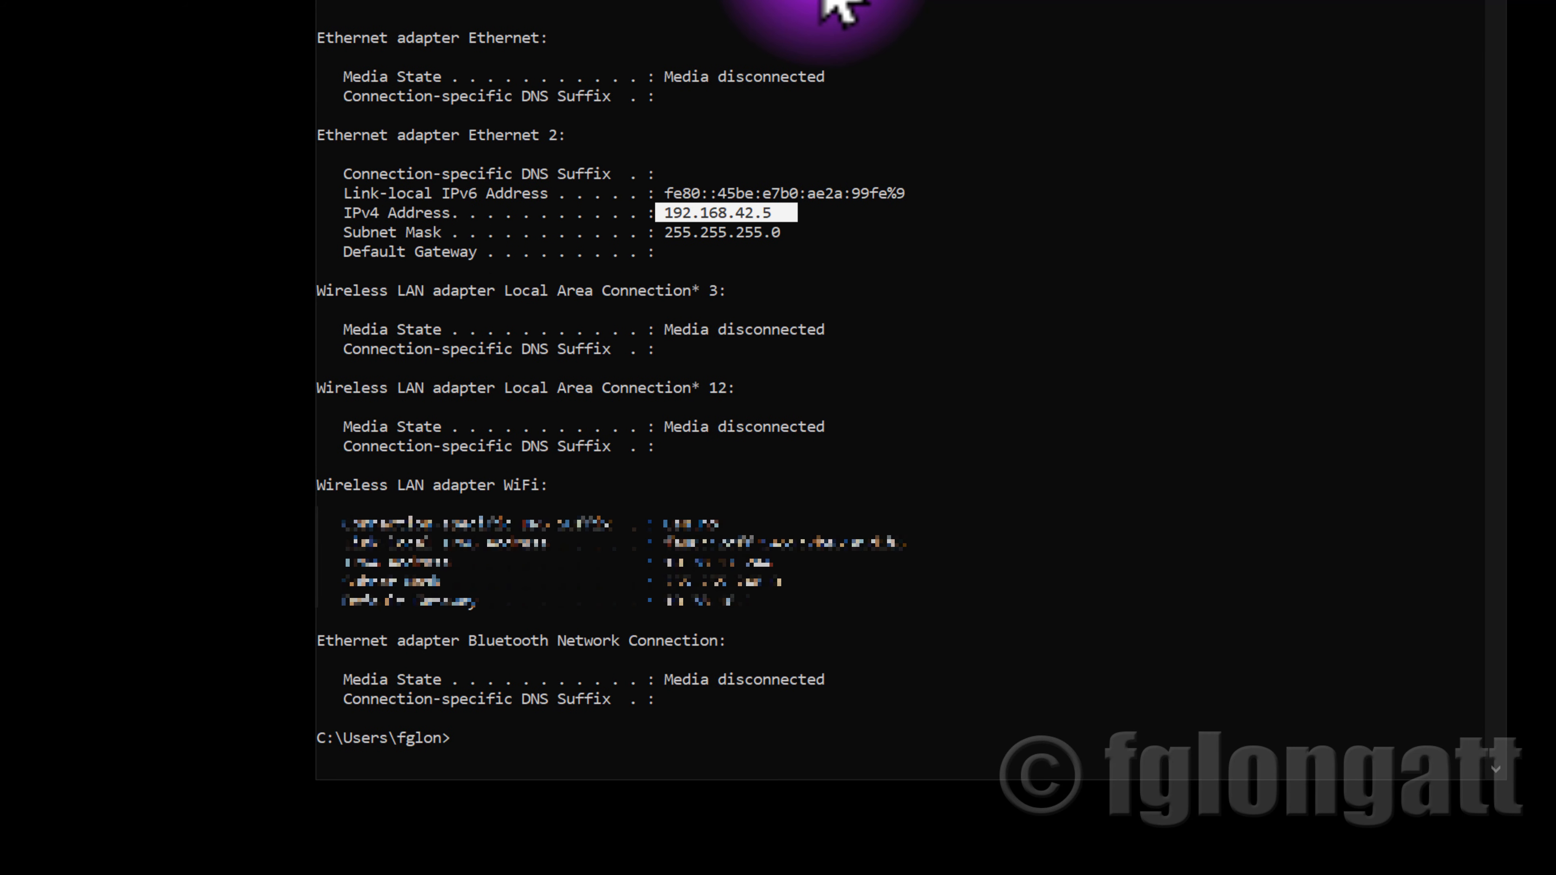
- Ping the HIL device at 192.168.42.200 in Command Prompt and examine the replies and packet statistics
text(ping )
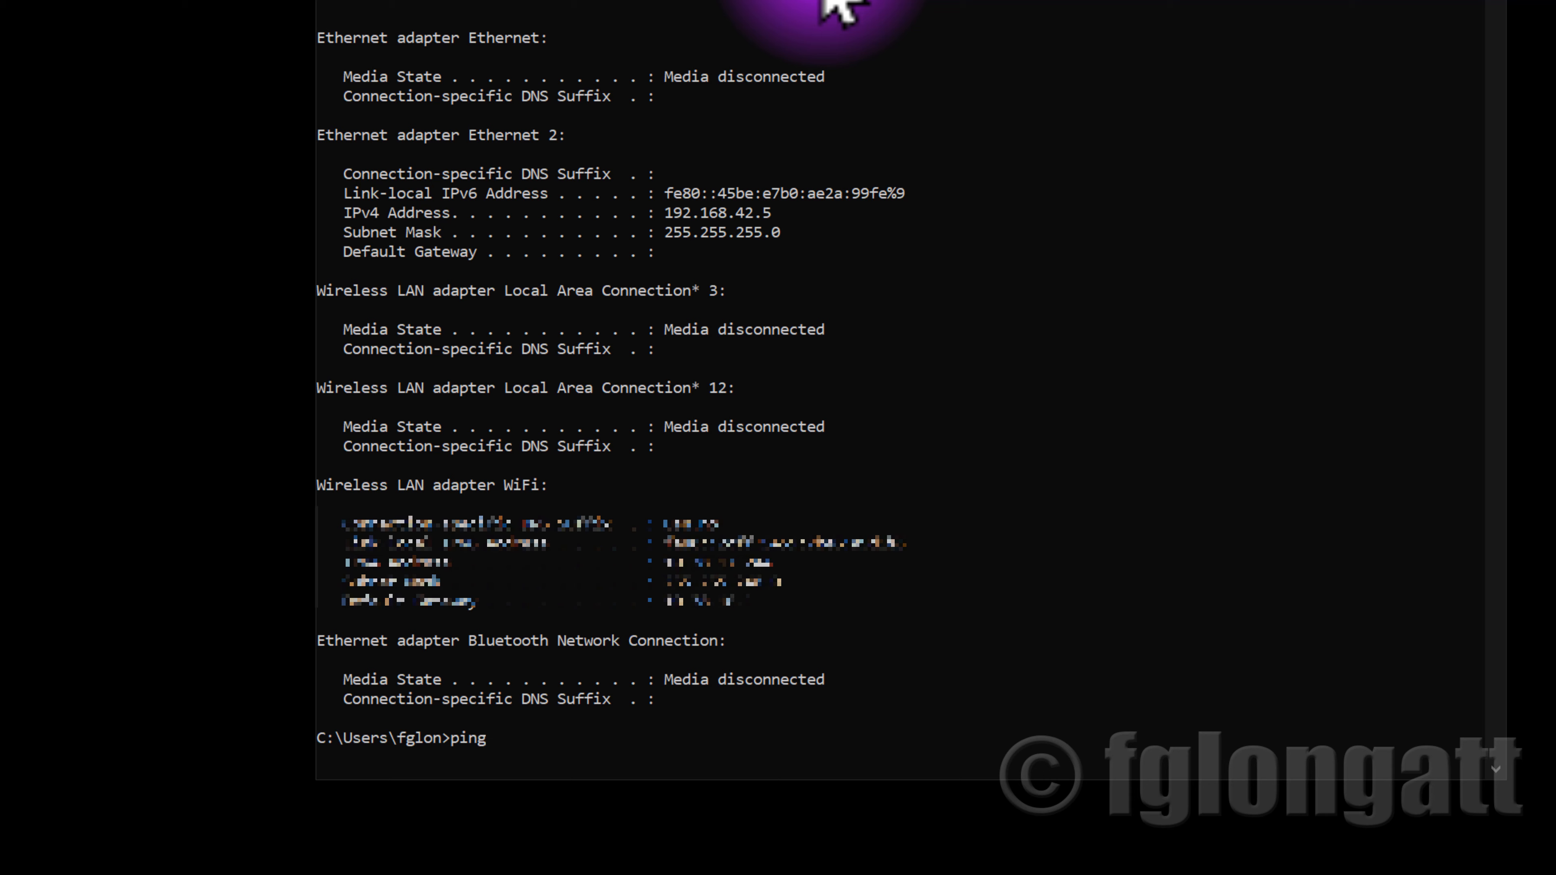
text(192.168.42.200)
key(Return)
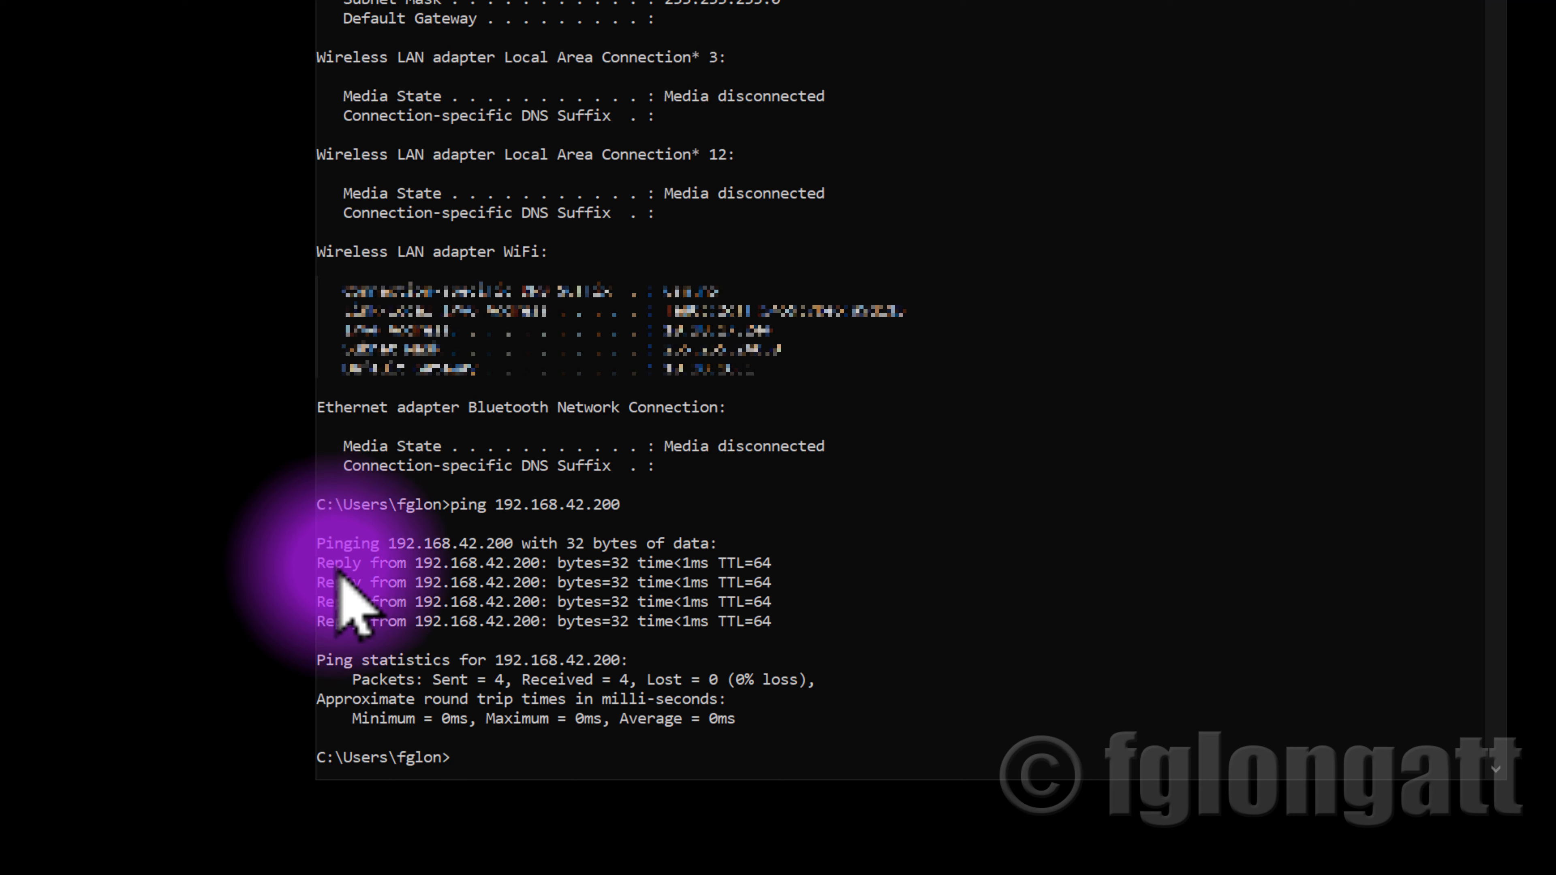
drag(317, 562, 788, 564)
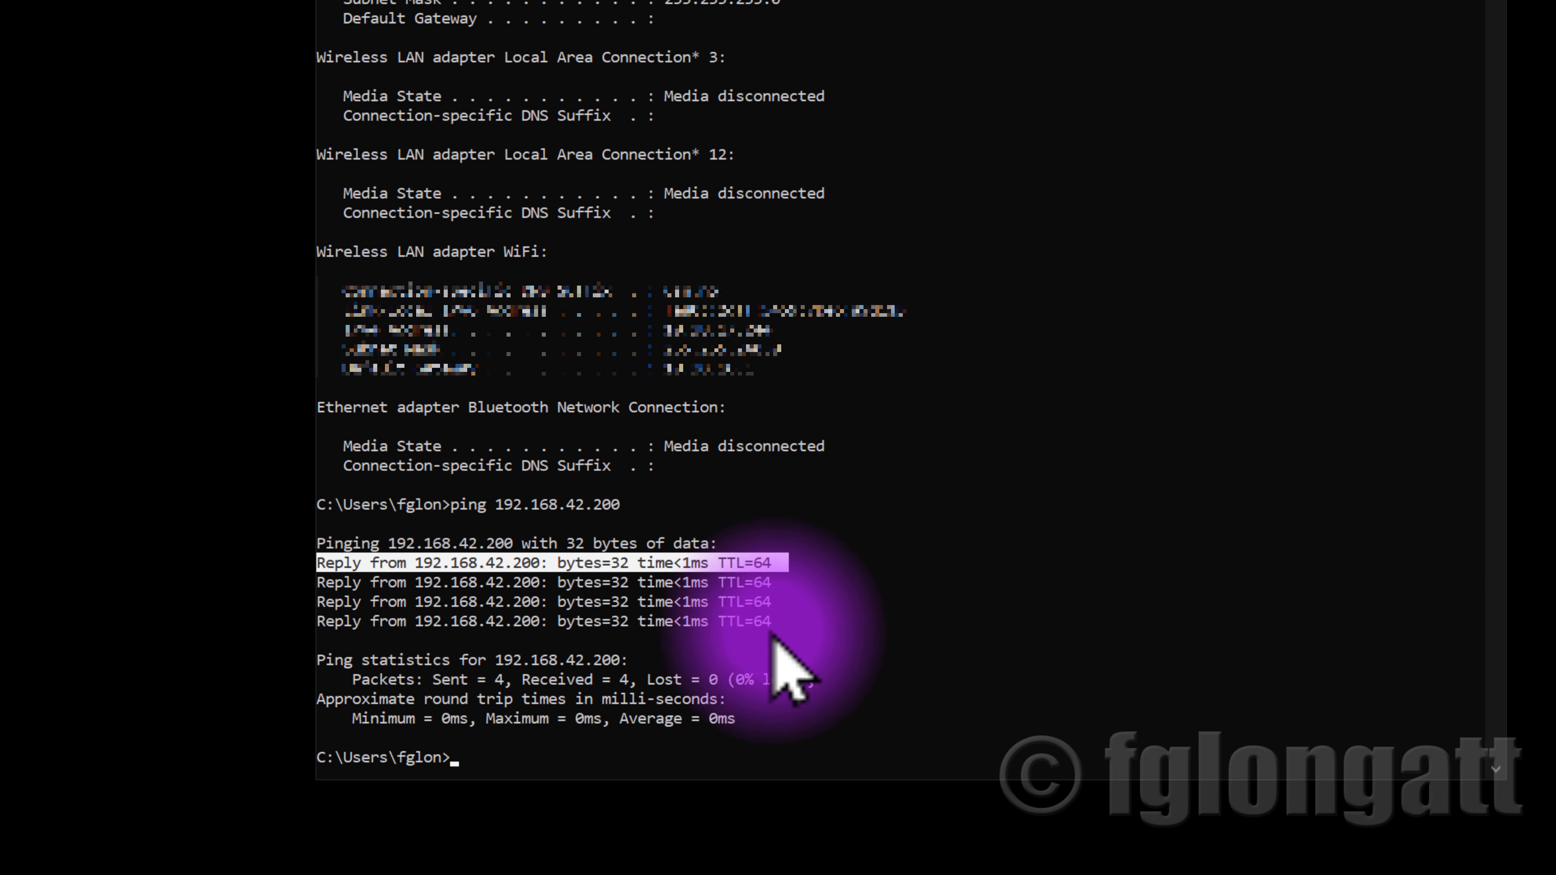
drag(433, 679, 626, 680)
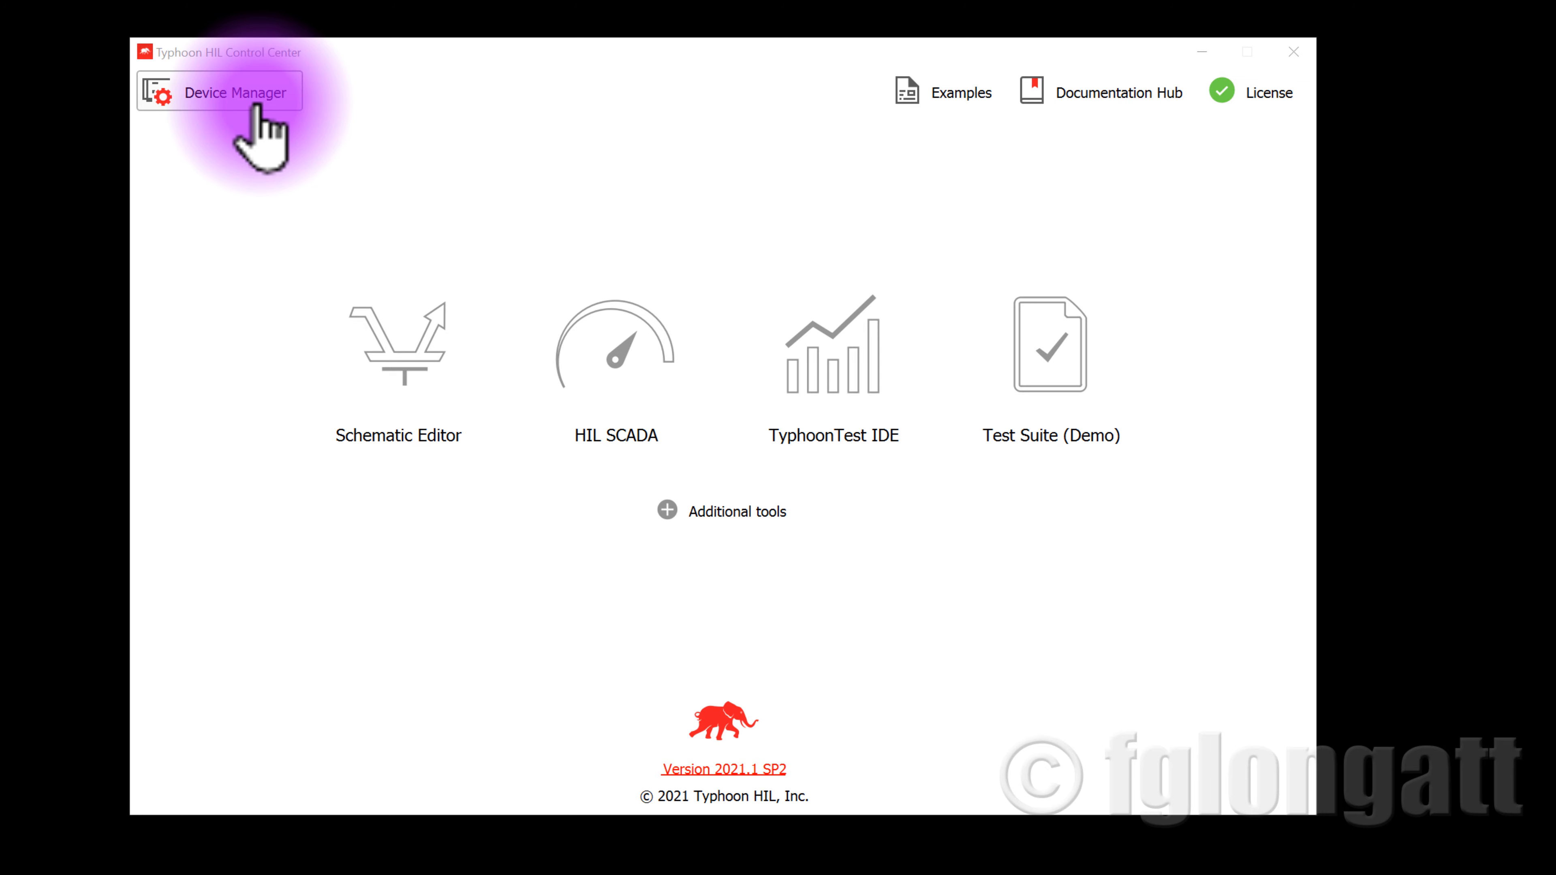
- Open Device Manager from Typhoon HIL Control Center and add the detected HIL604 to the active HIL setup
click(487, 248)
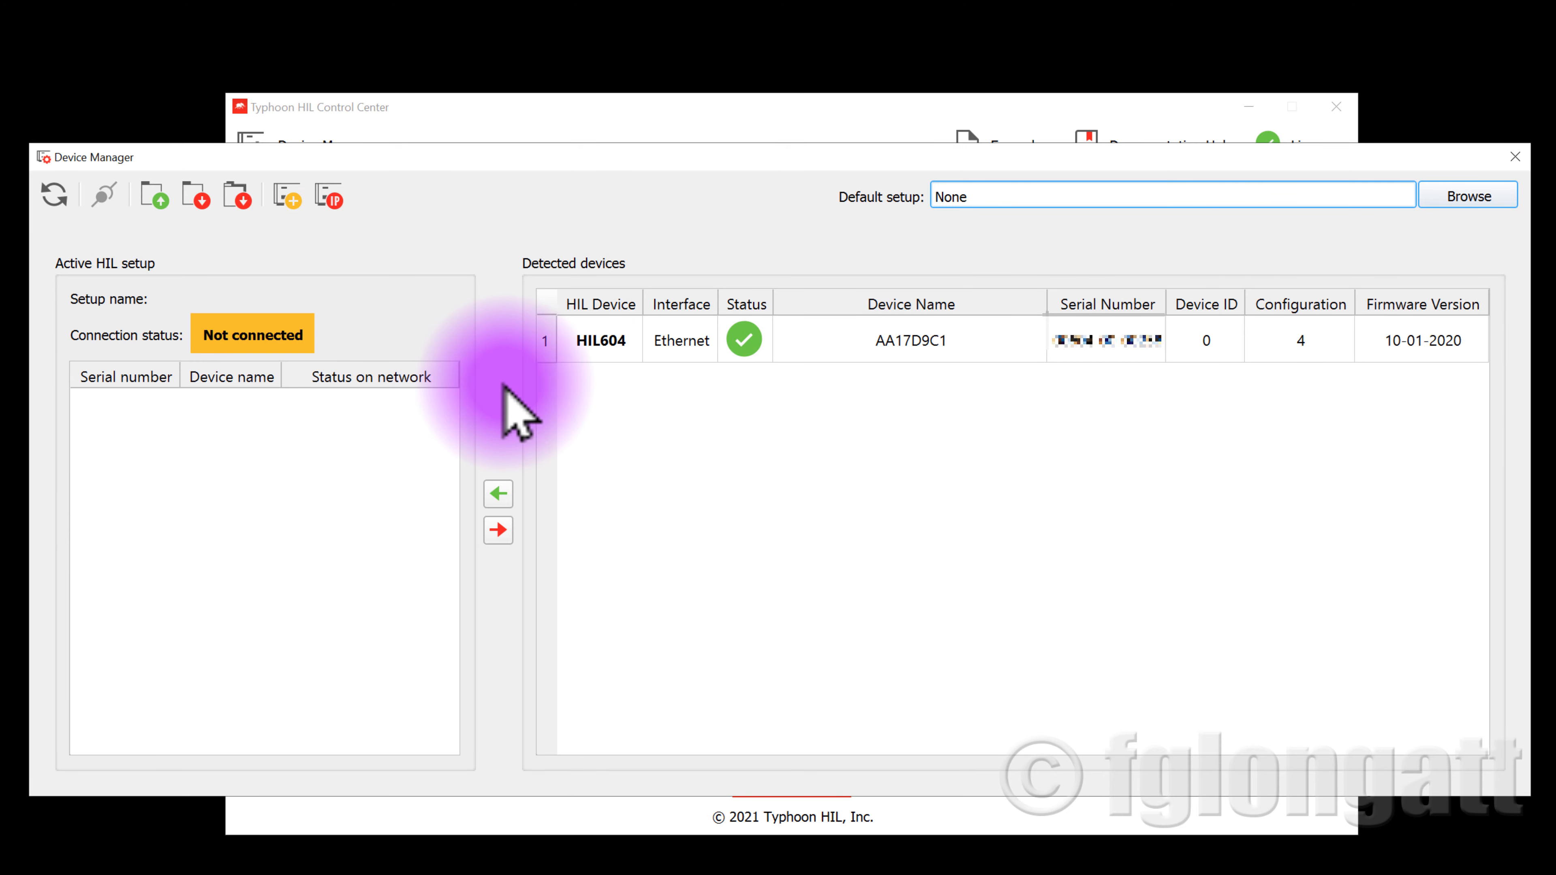
click(542, 343)
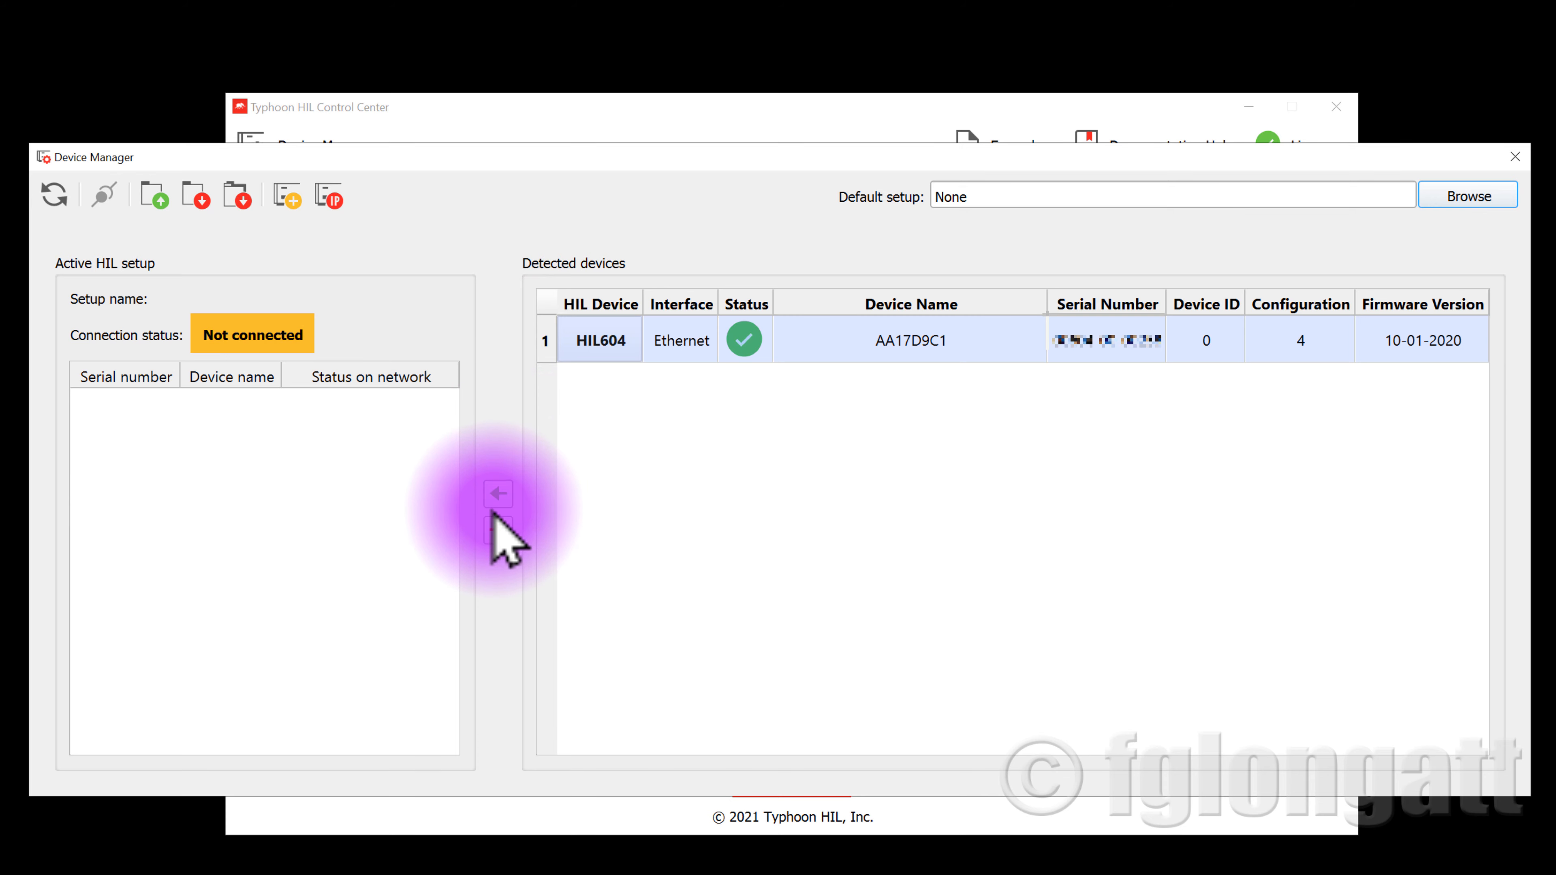
click(494, 493)
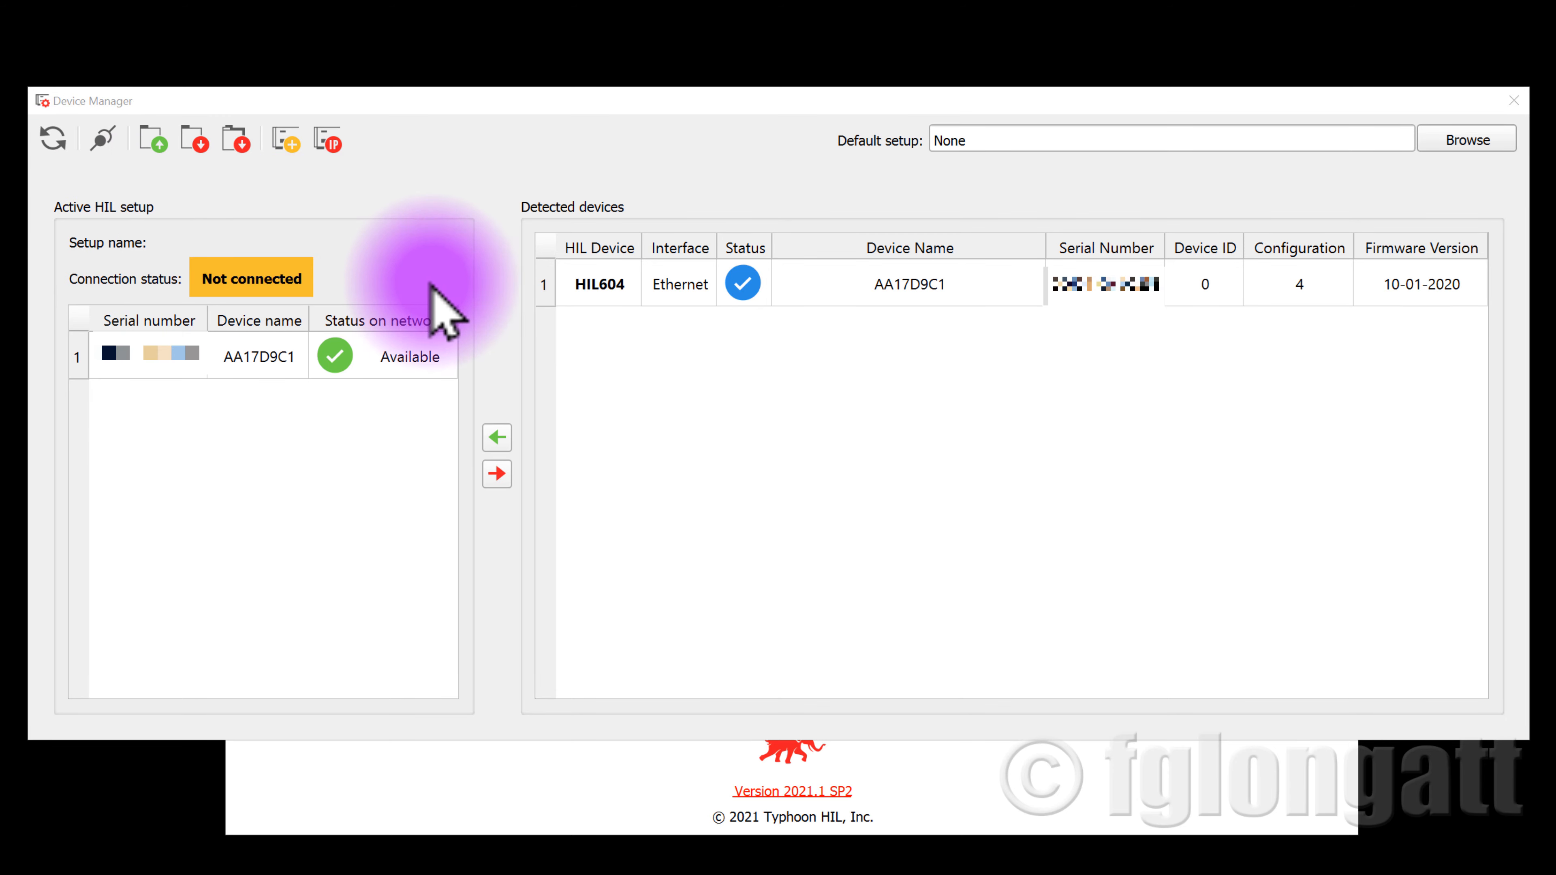
- Connect the active HIL setup containing the HIL604 and close Device Manager
click(567, 283)
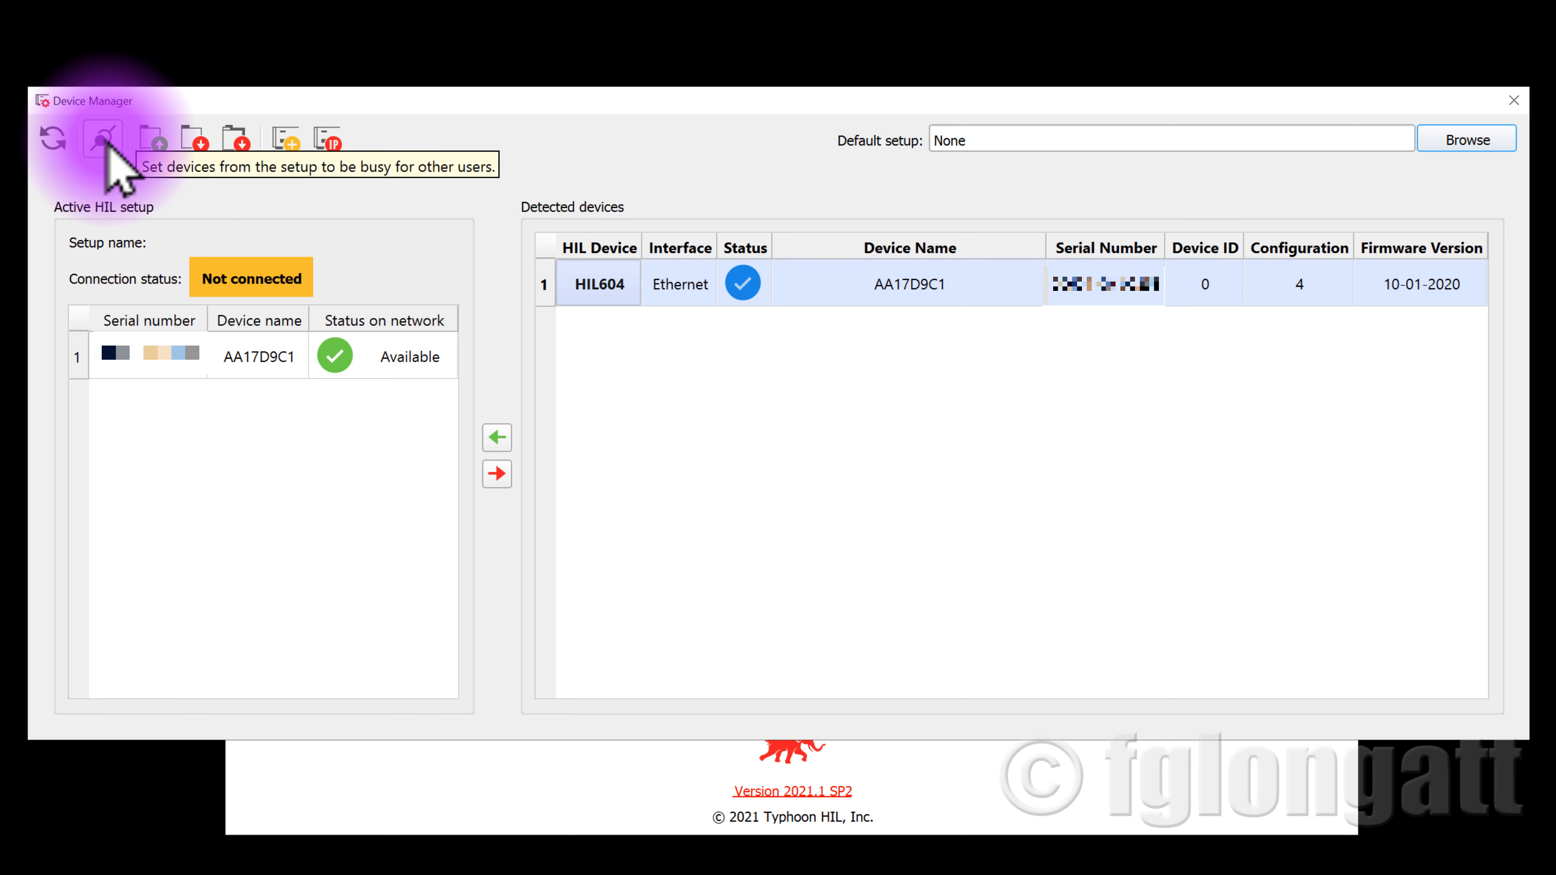
click(104, 140)
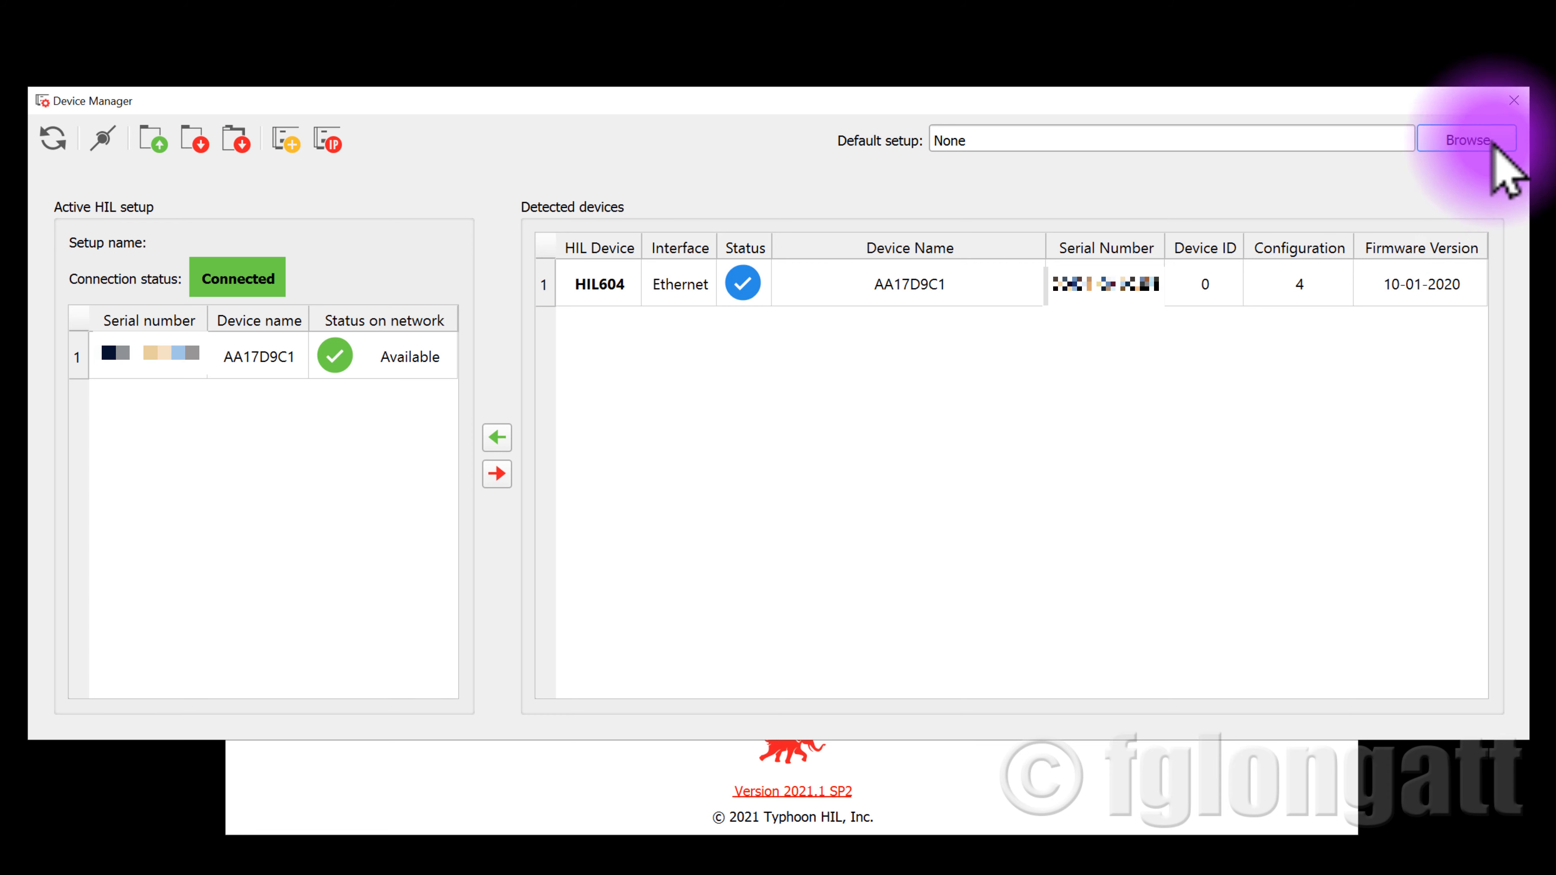
click(1514, 101)
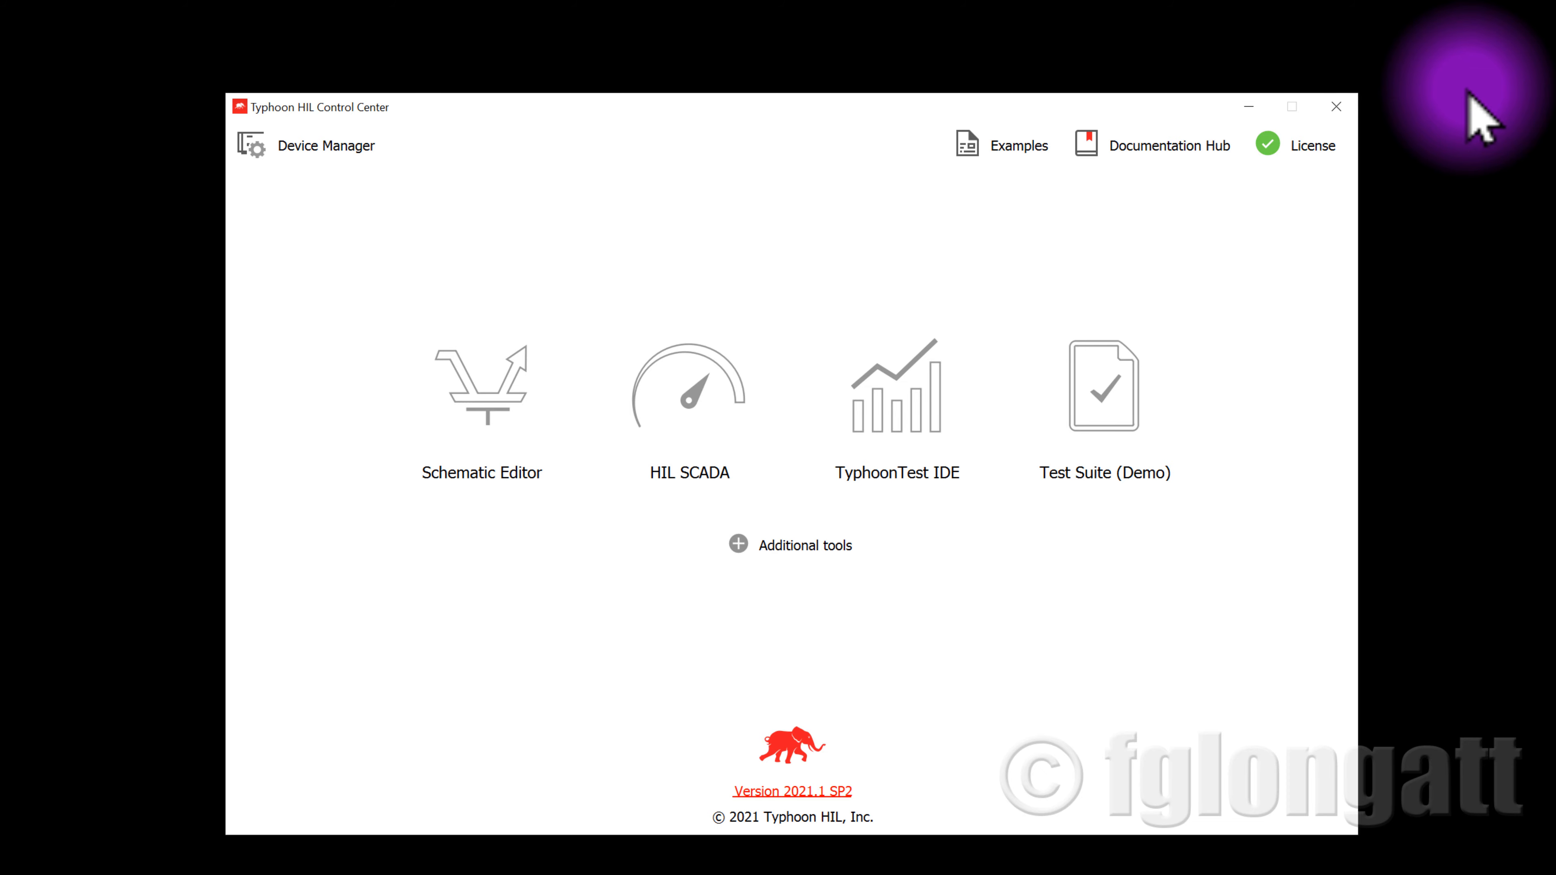
- Open the INI file settings of the HIL604 from Firmware Manager, accepting the default INI settings
click(825, 550)
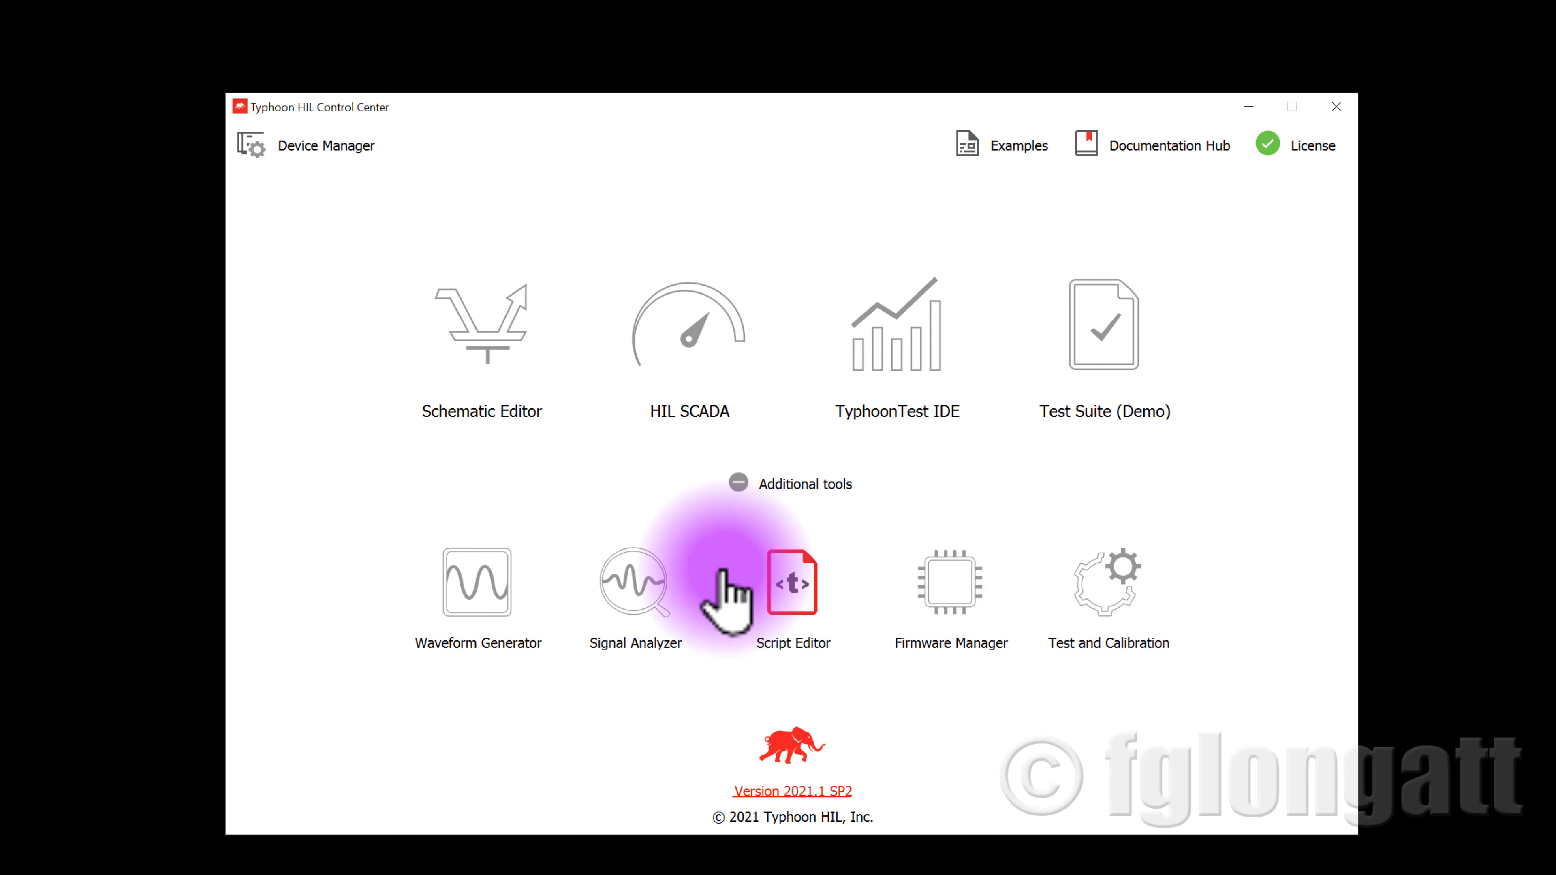
click(958, 588)
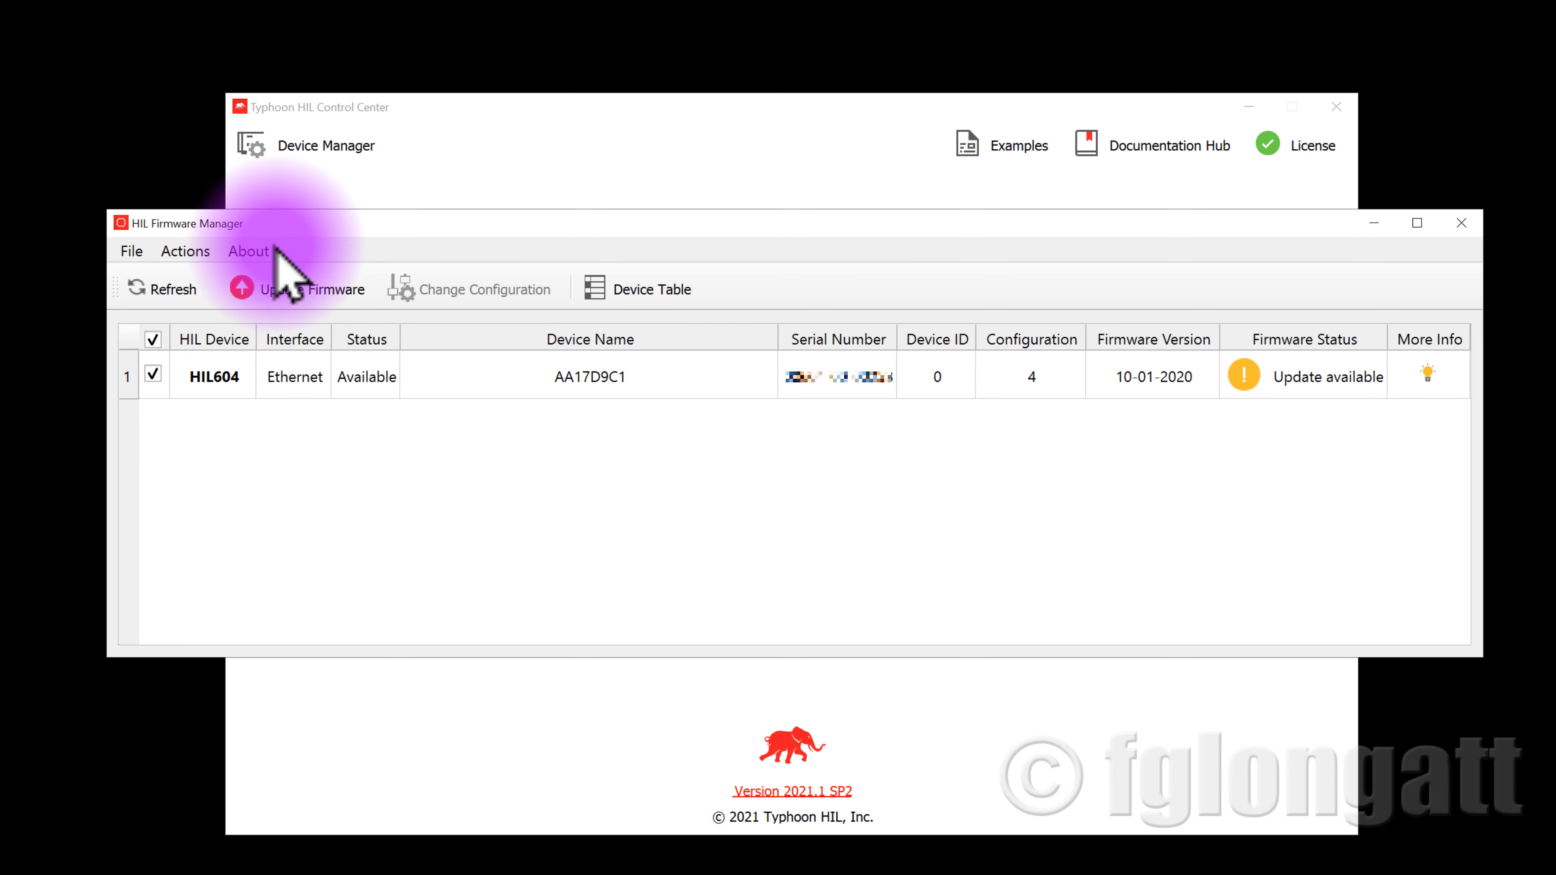
click(195, 253)
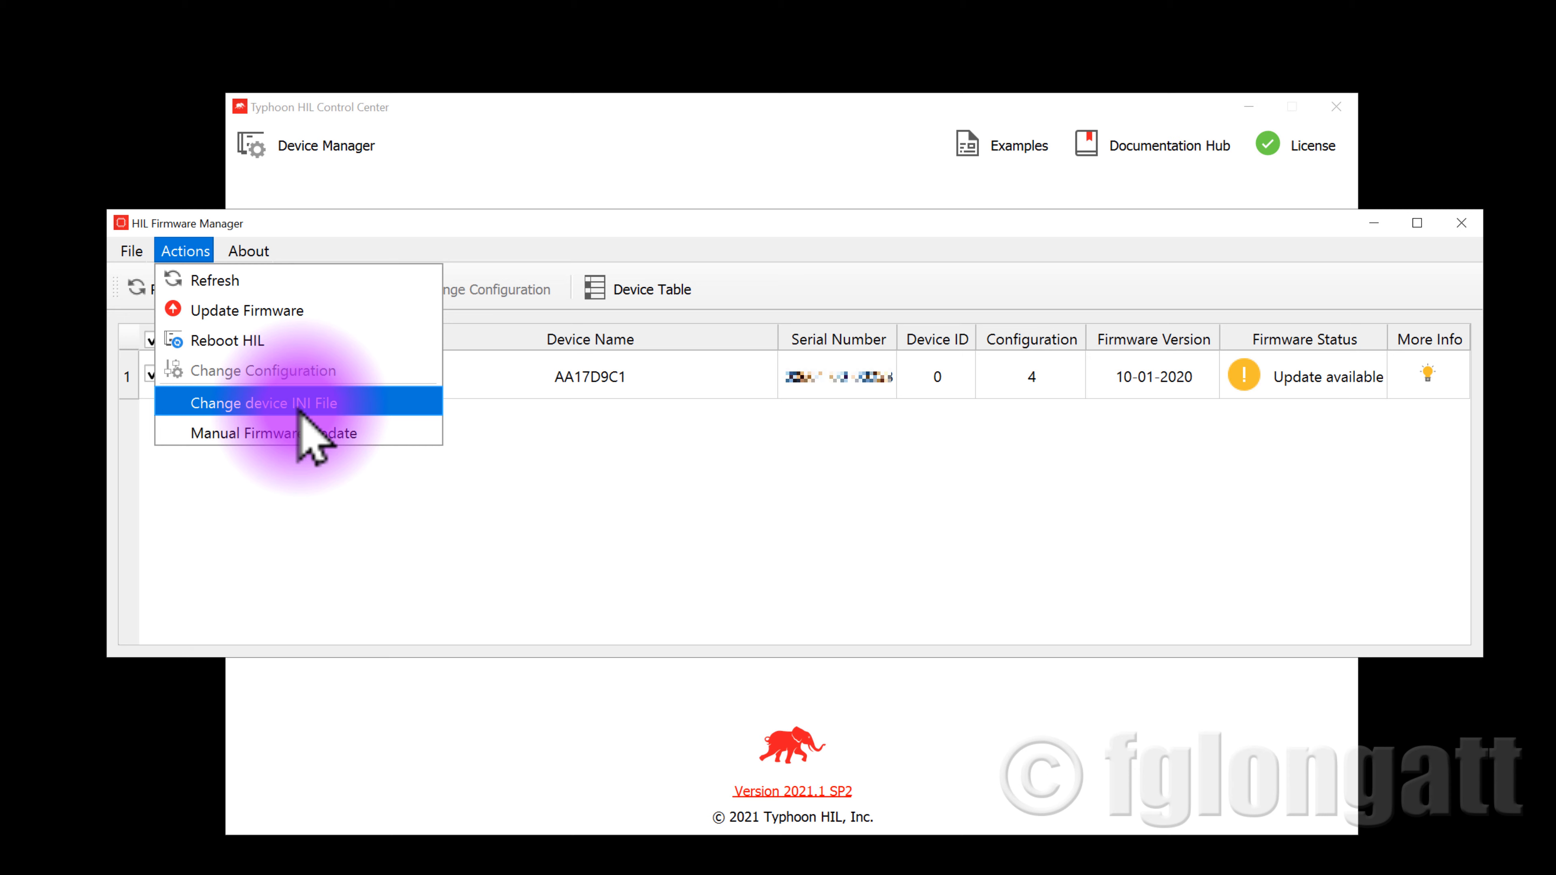
click(299, 412)
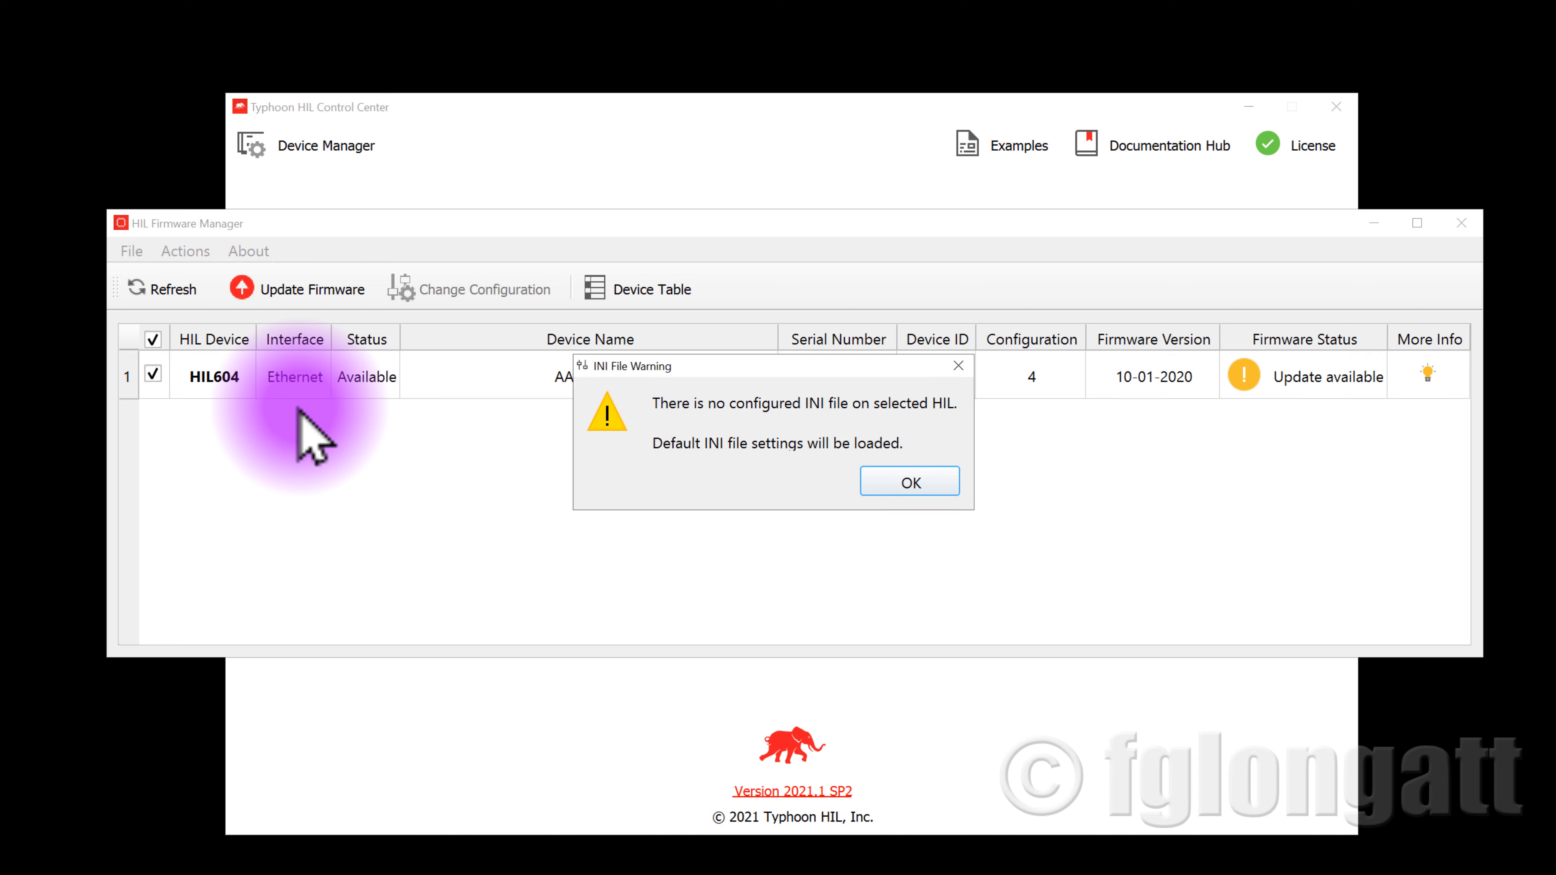
click(905, 484)
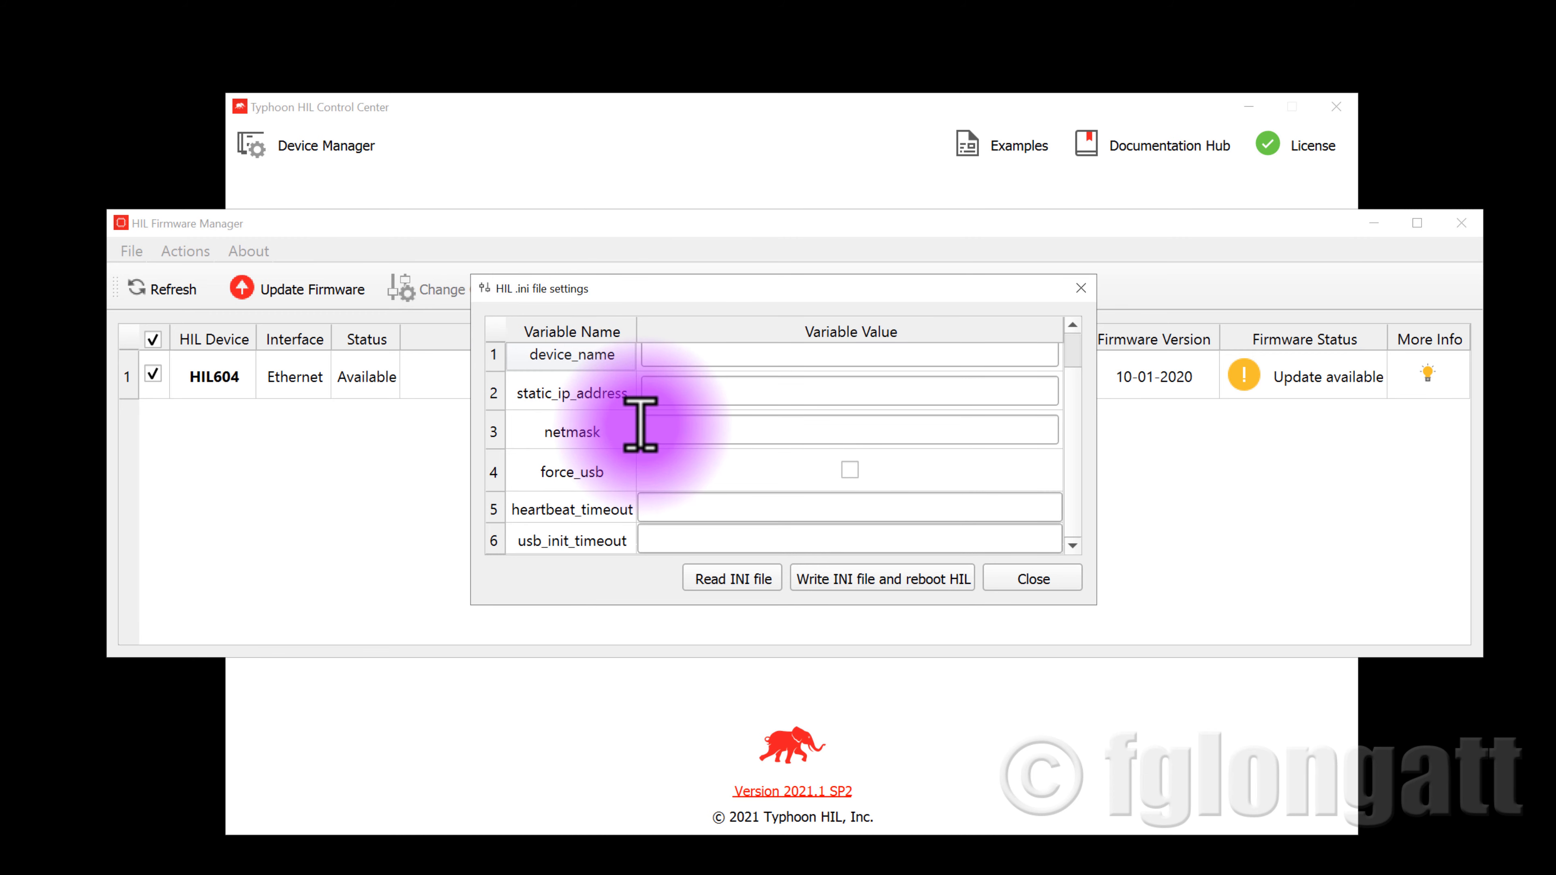
- Examine the static_ip_address setting and close the INI file settings and Firmware Manager without writing anything to the device
click(683, 404)
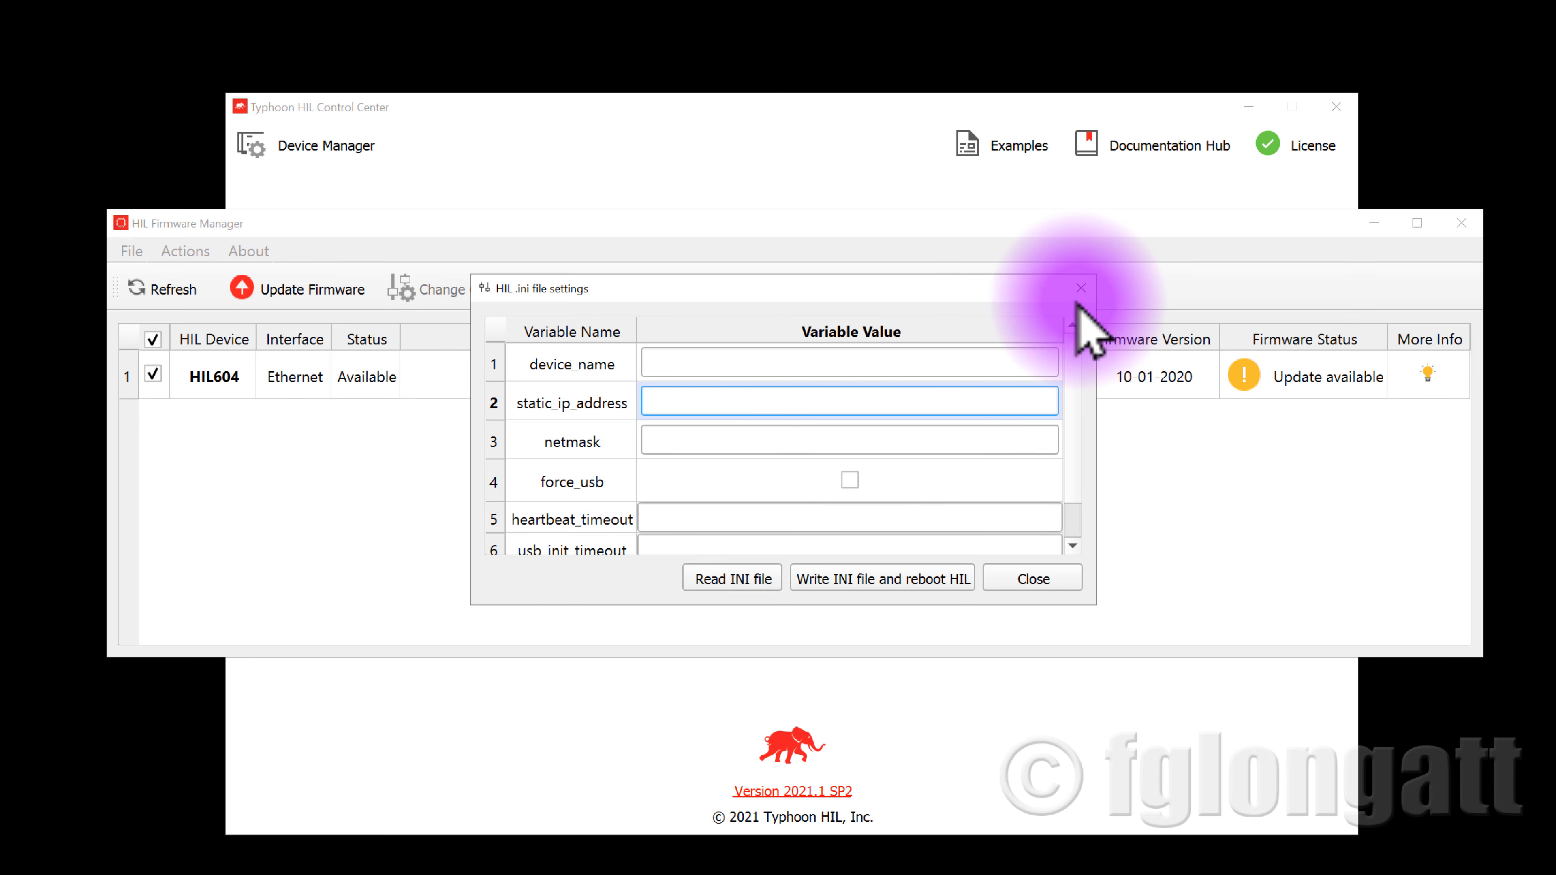
click(1080, 289)
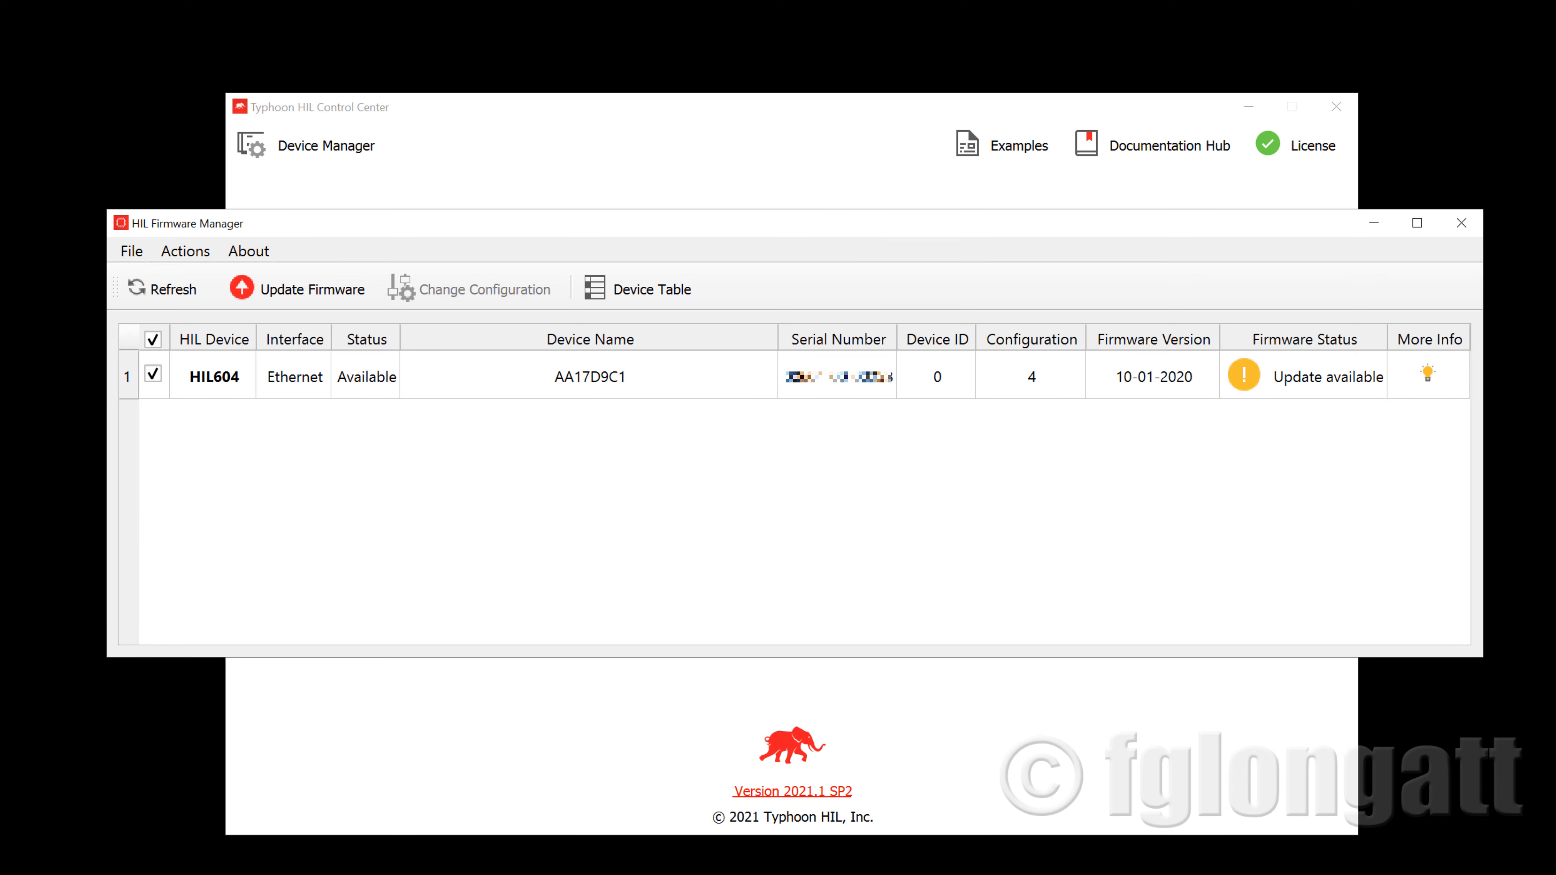
click(1460, 222)
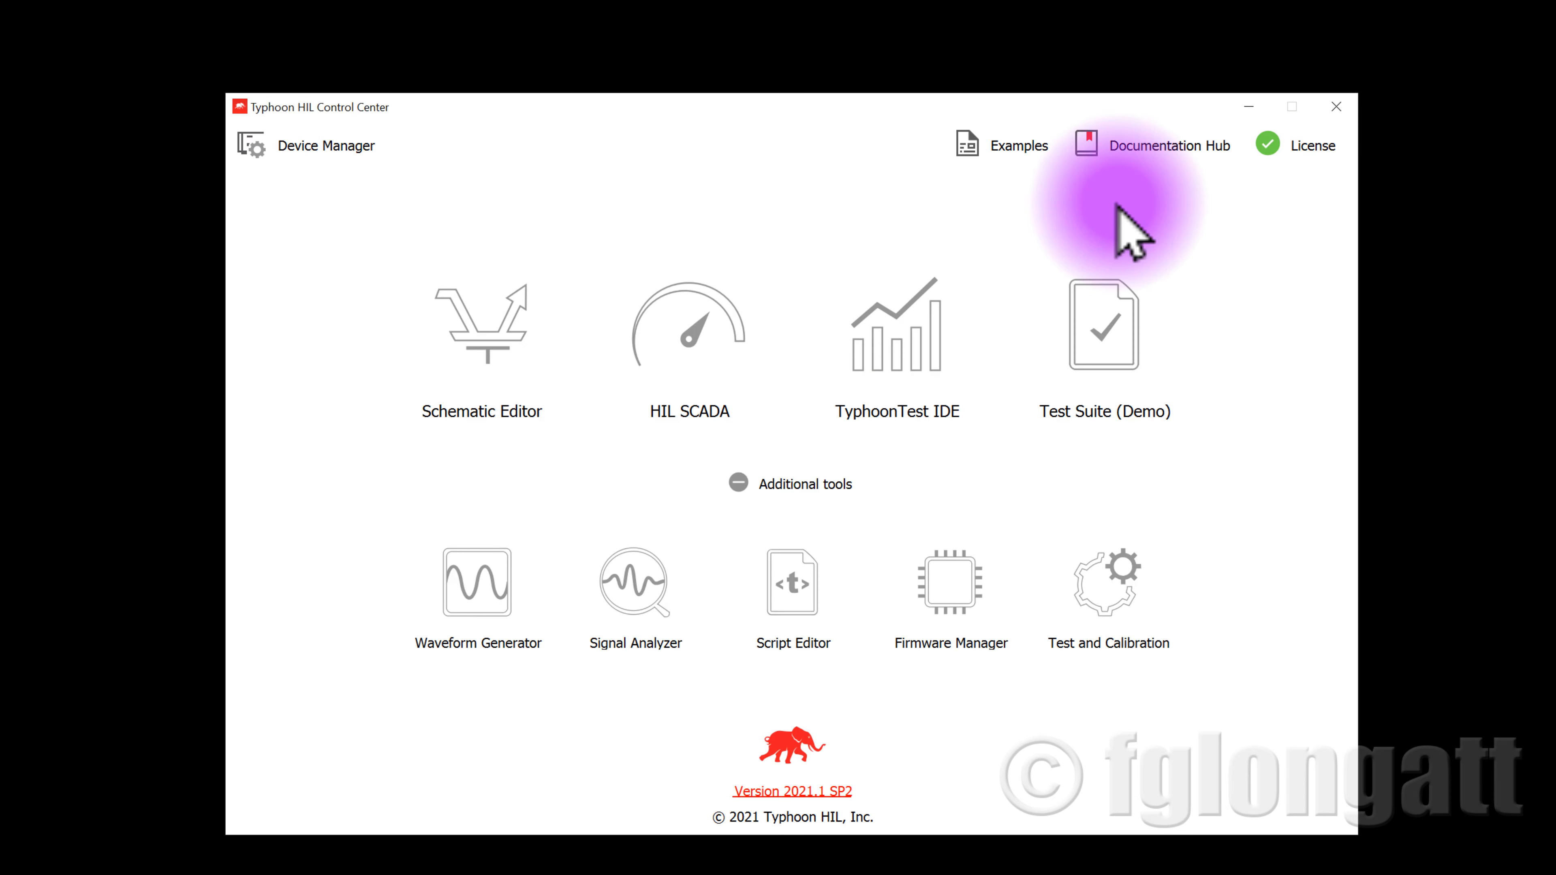
- Check the connection status of the active HIL setup in Device Manager and close the window
click(357, 152)
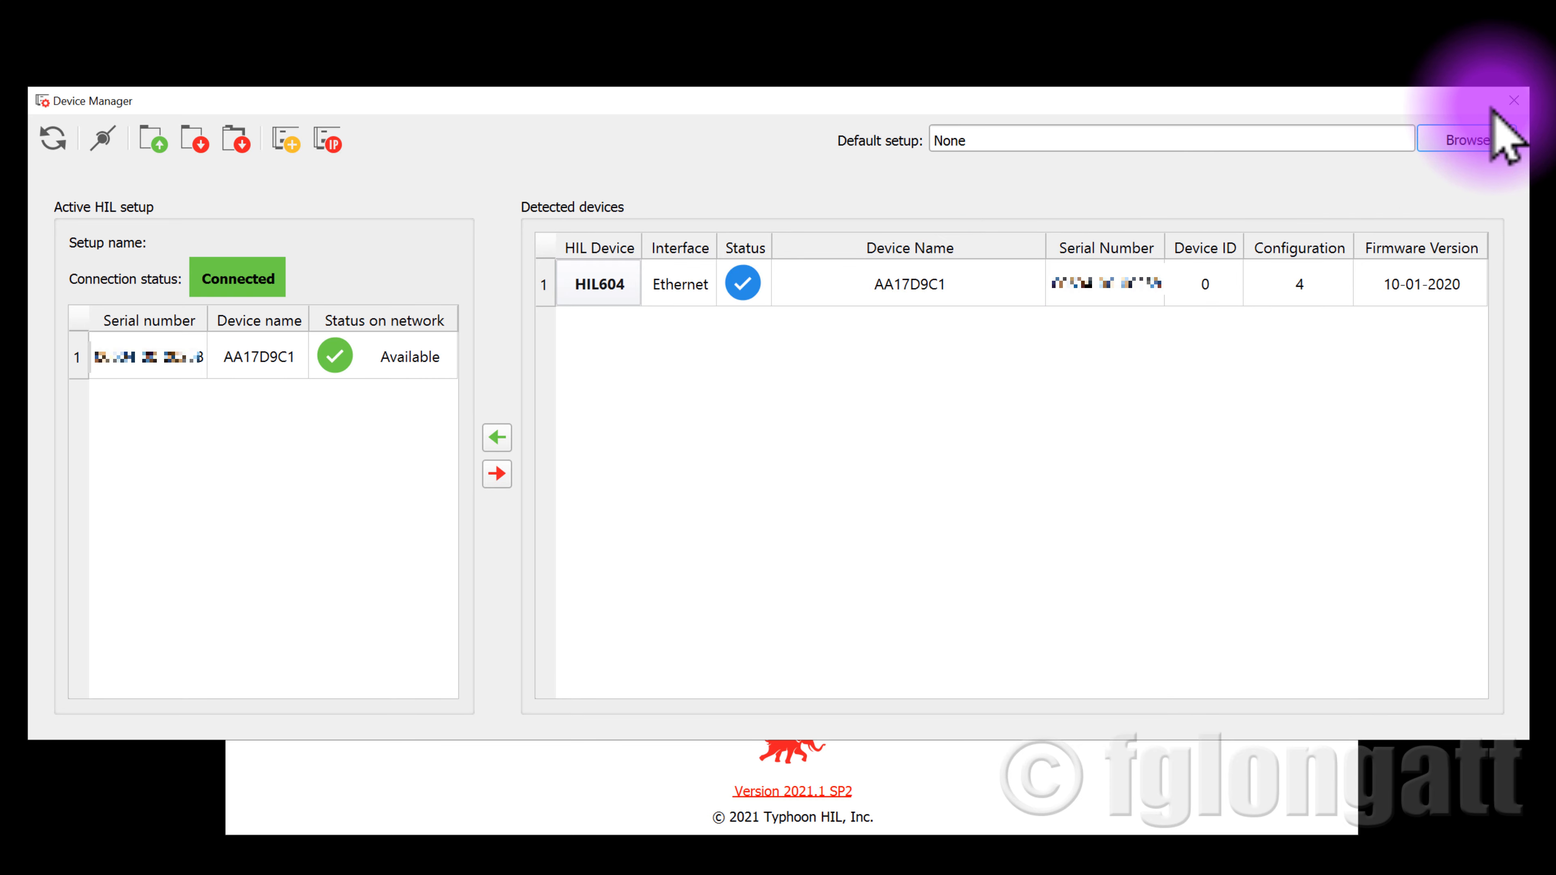
click(1512, 101)
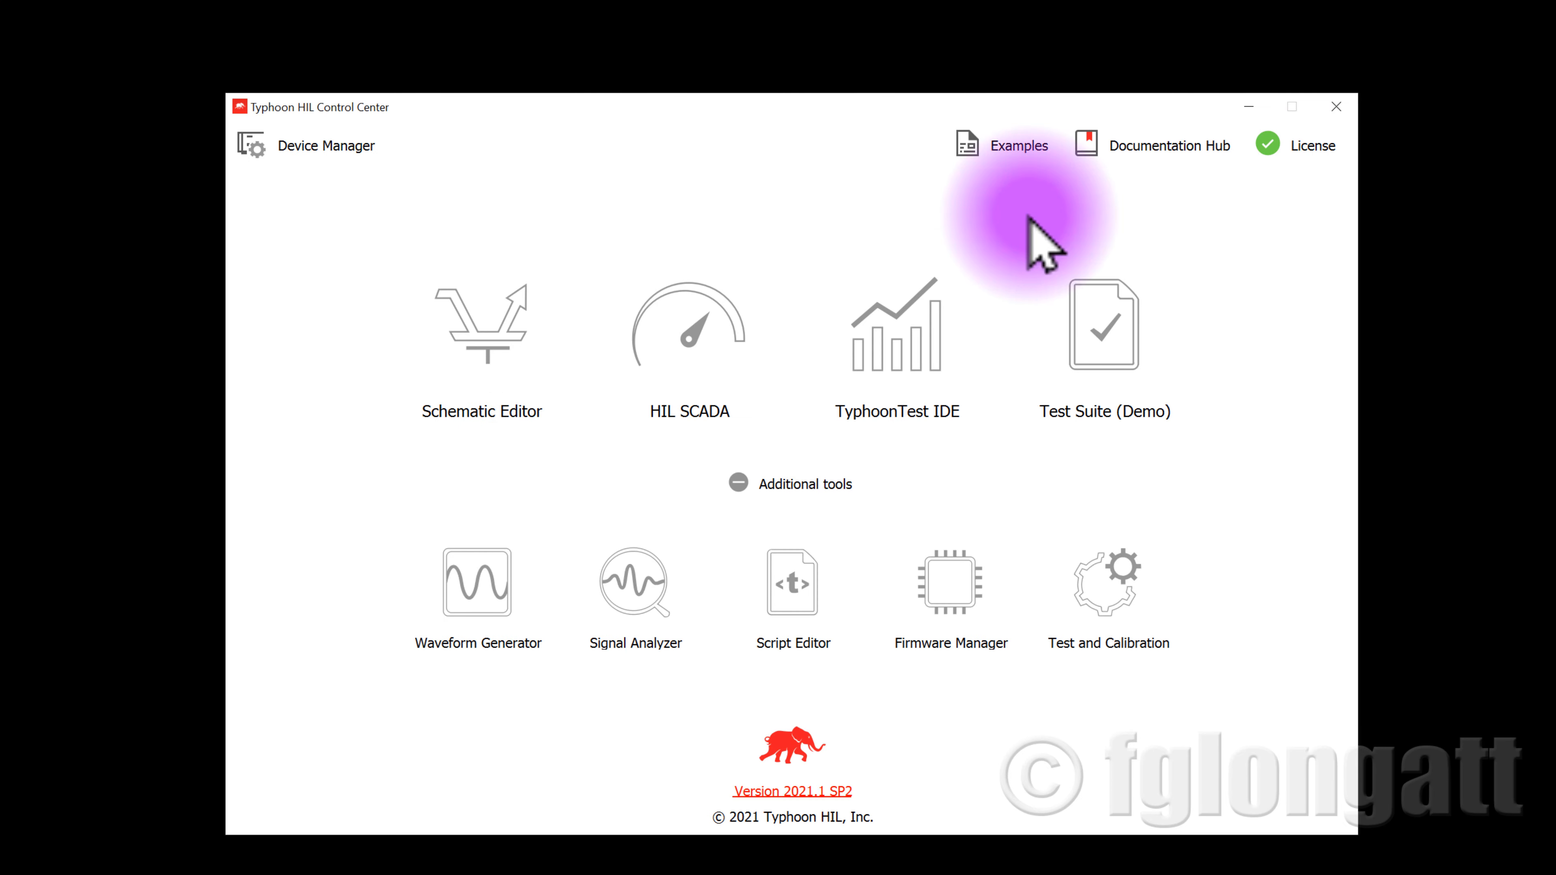